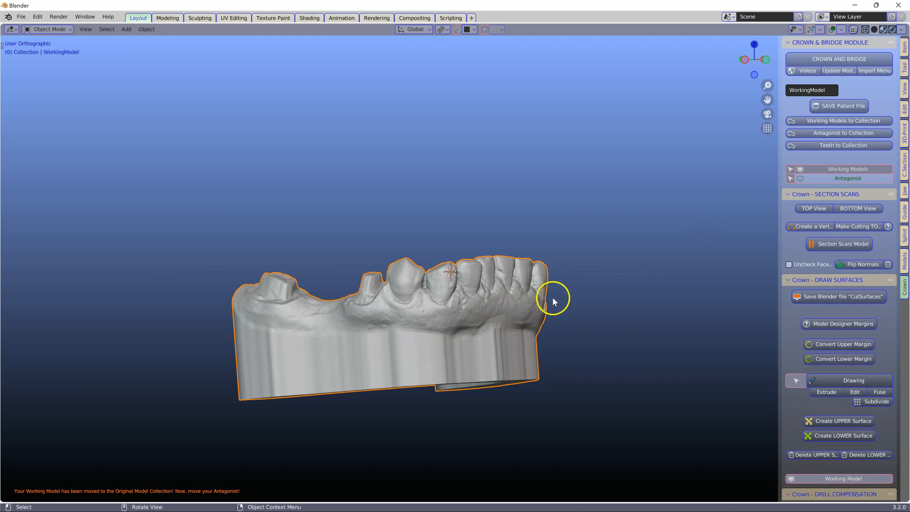
# Keep only three lower posterior teeth from the Generic Solid library and place them in the mounting position.
pyautogui.moveTo(592, 331); pyautogui.dragTo(572, 367, button='middle')
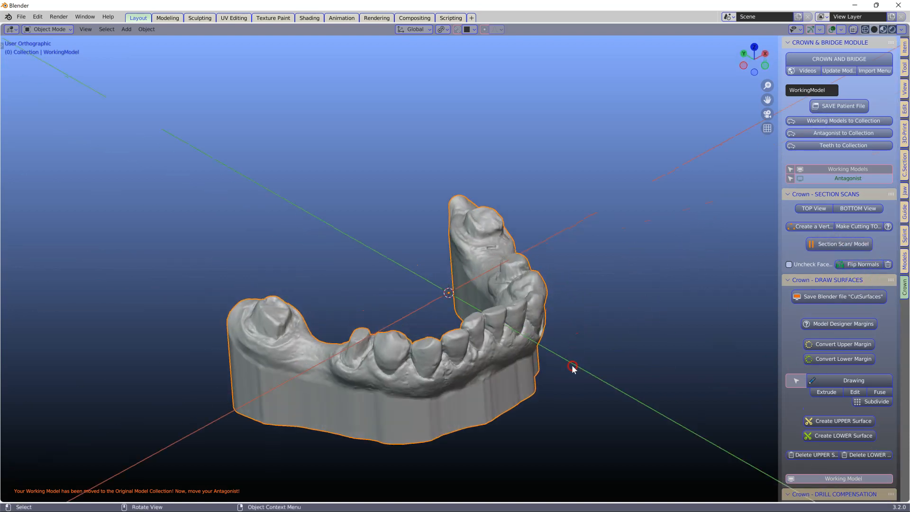
pyautogui.click(904, 316)
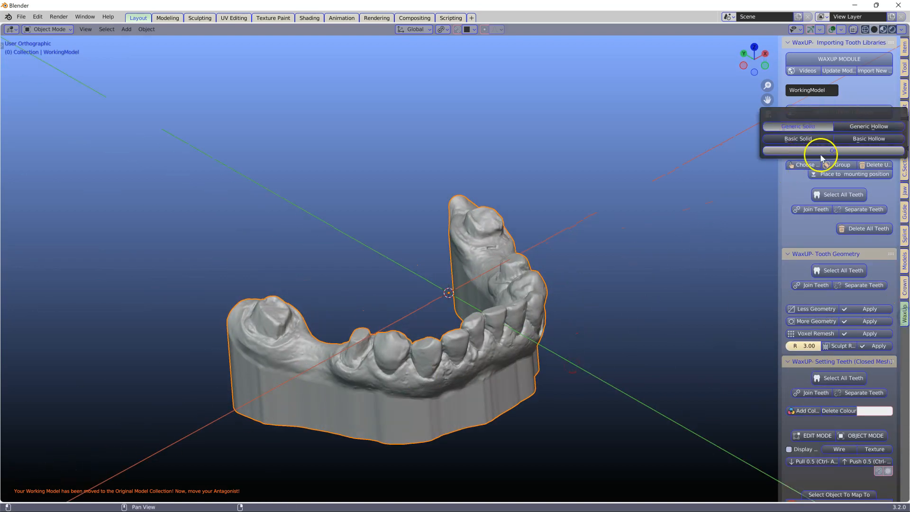
pyautogui.click(805, 165)
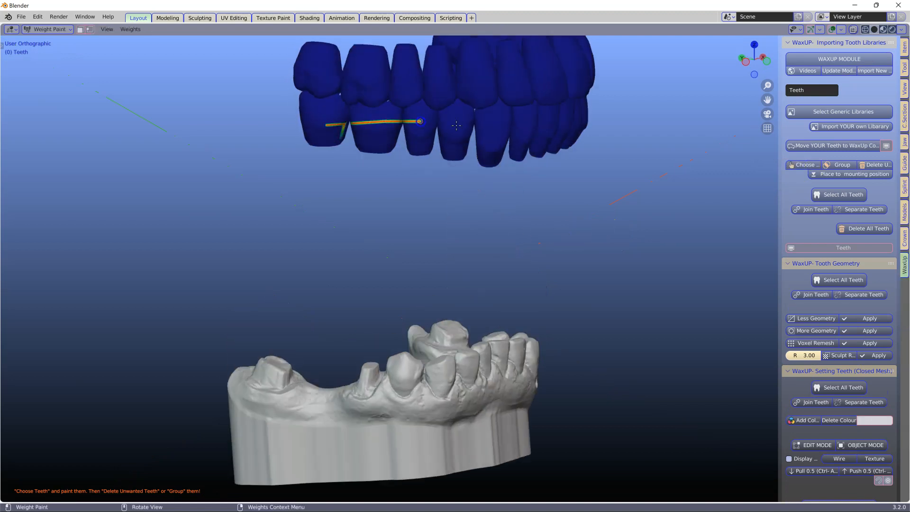
pyautogui.click(867, 164)
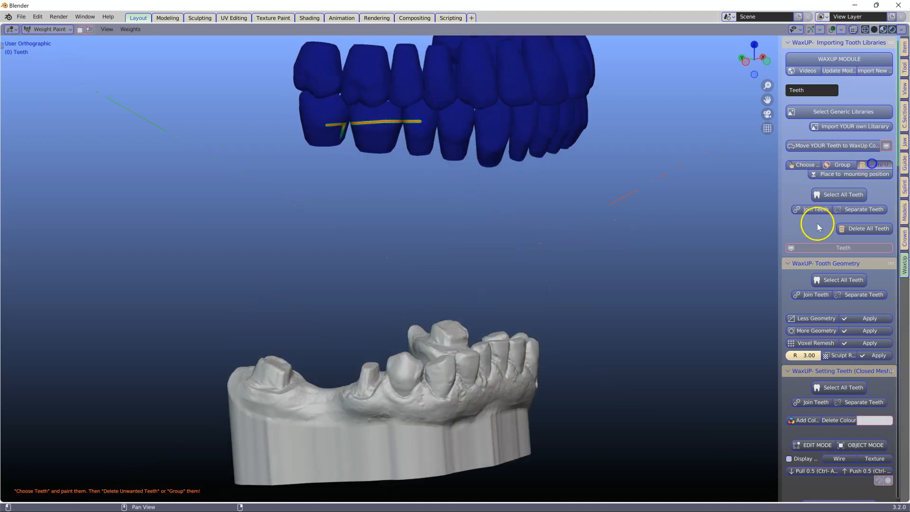
pyautogui.click(862, 175)
# Move the three teeth together over the prepared posterior side of the lower model and adjust their height along Z.
pyautogui.moveTo(420, 329); pyautogui.dragTo(337, 418, button='right')
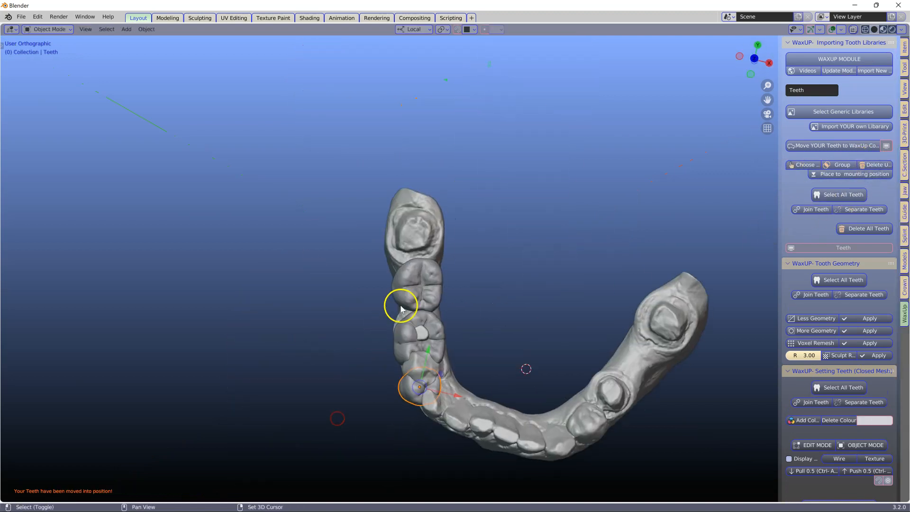
pyautogui.click(416, 269)
pyautogui.click(436, 331)
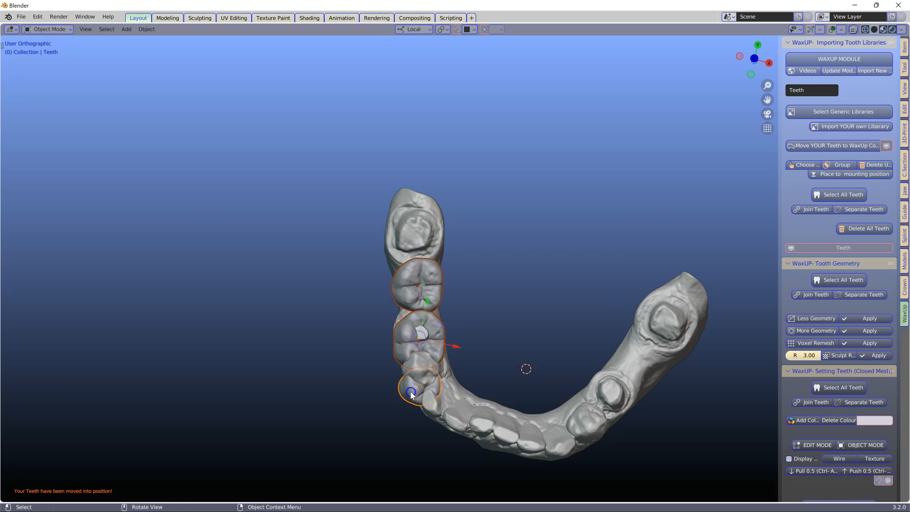
pyautogui.press('g')
pyautogui.click(418, 288)
pyautogui.moveTo(514, 258); pyautogui.dragTo(484, 279, button='middle')
pyautogui.press('g')
pyautogui.press('z')
pyautogui.click(423, 259)
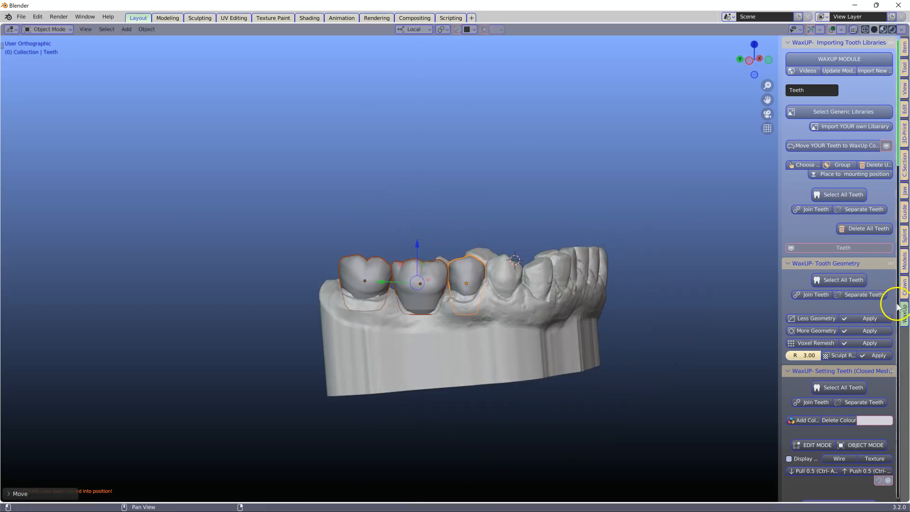
# Put the three teeth in the crown module's Teeth Restorations collection and toggle its visibility, leaving the teeth hidden.
pyautogui.click(905, 290)
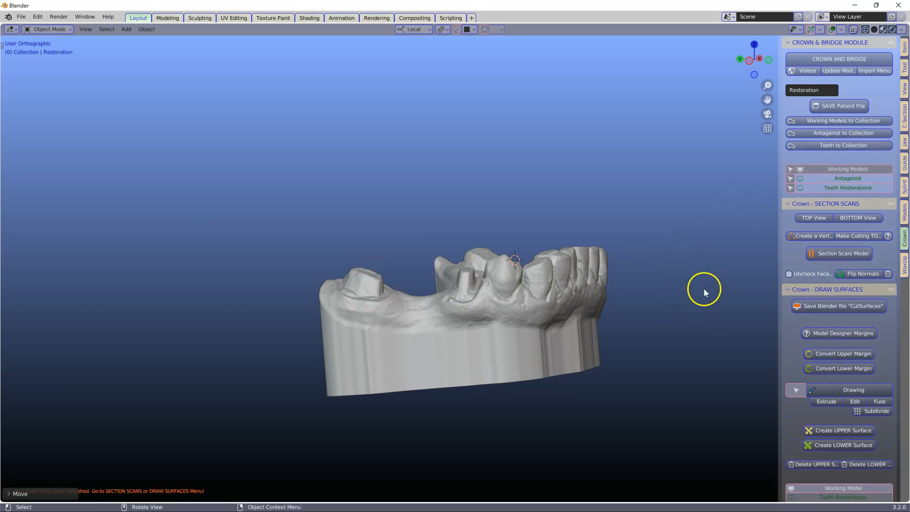
pyautogui.click(850, 188)
pyautogui.click(850, 188)
pyautogui.click(850, 188)
pyautogui.click(850, 187)
pyautogui.moveTo(456, 317)
pyautogui.mouseDown(button='middle')
pyautogui.moveTo(412, 327)
pyautogui.moveTo(327, 321)
pyautogui.moveTo(454, 308)
pyautogui.mouseUp(button='middle')
pyautogui.click(421, 298)
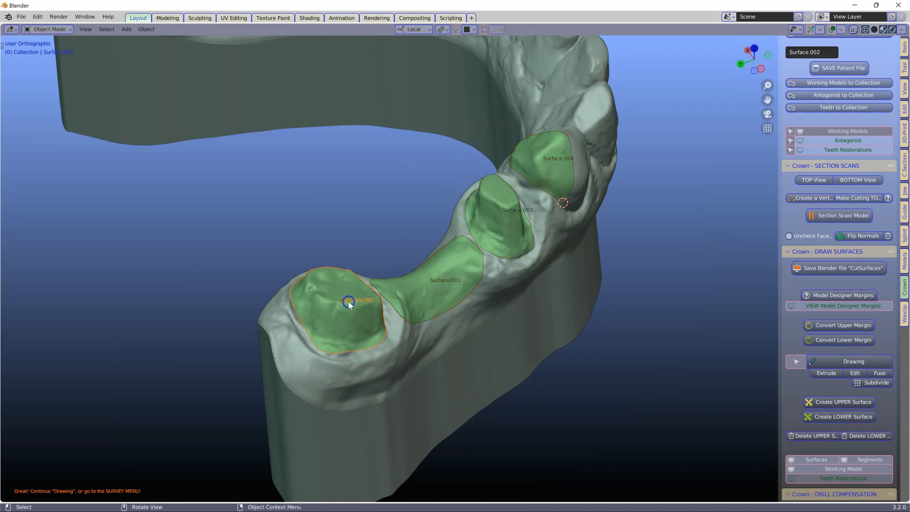
# Select the four green surfaces on the molar, pontic area, premolar and adjacent tooth and survey them as lower surfaces.
pyautogui.click(349, 302)
pyautogui.keyDown('shift'); pyautogui.click(433, 281); pyautogui.keyUp('shift')
pyautogui.keyDown('shift'); pyautogui.click(493, 208); pyautogui.keyUp('shift')
pyautogui.keyDown('shift'); pyautogui.click(540, 158); pyautogui.keyUp('shift')
pyautogui.scroll(-9, 834, 374)
pyautogui.scroll(-8, 826, 363)
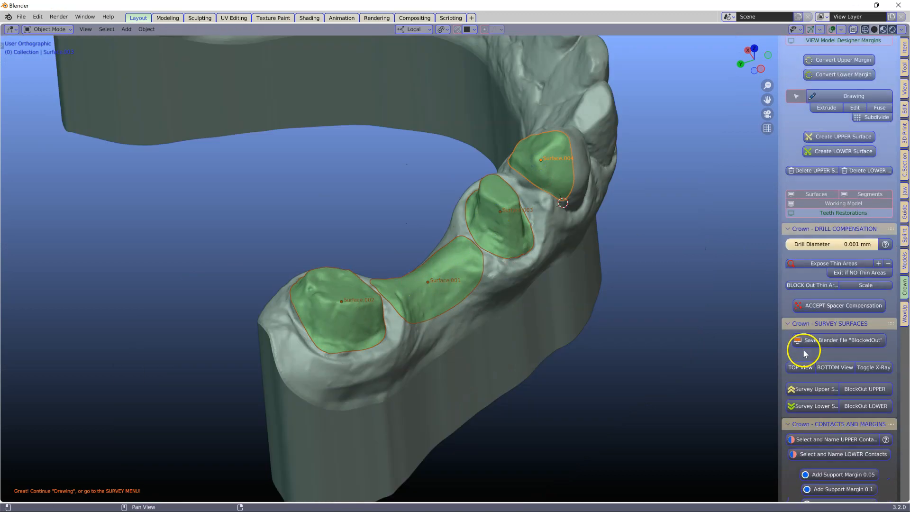
pyautogui.click(810, 349)
# Rotate the surveyed surfaces freely to the best path of placement and block out the lower undercuts.
pyautogui.press('r')
pyautogui.press('r')
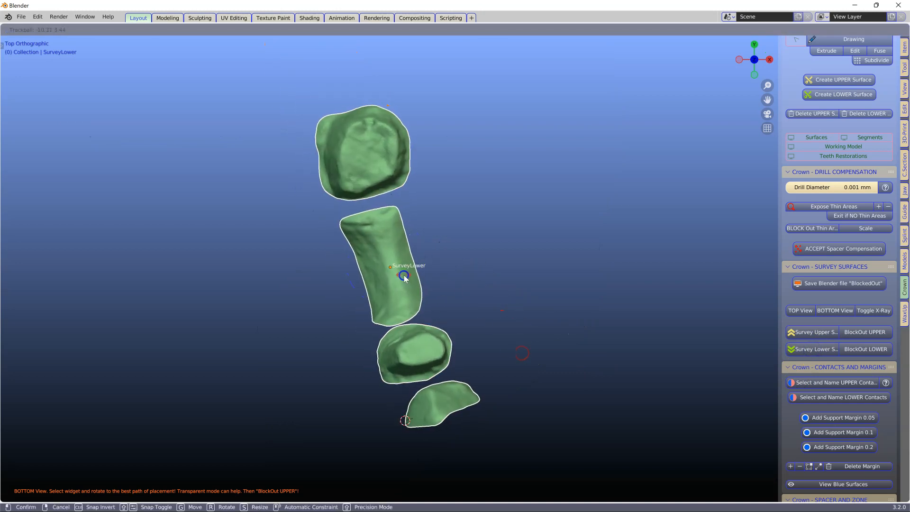
pyautogui.click(355, 206)
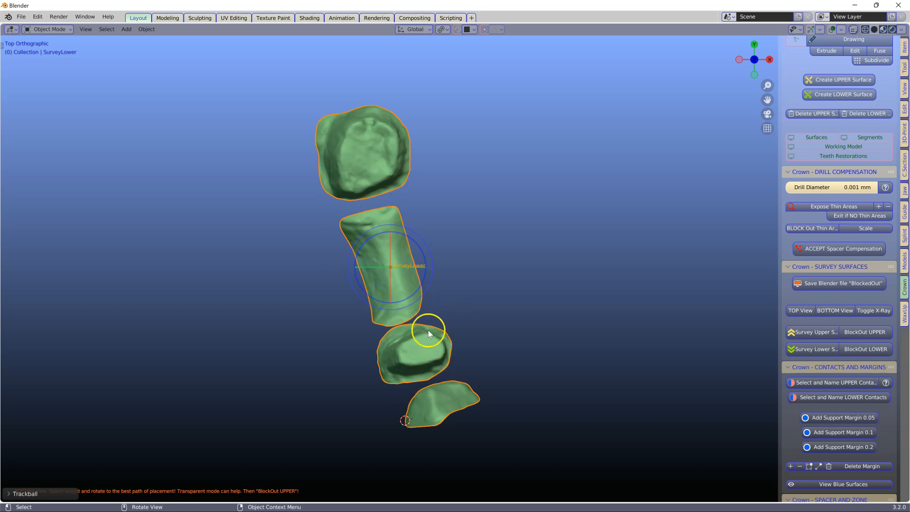
pyautogui.press('r')
pyautogui.press('r')
pyautogui.click(521, 302)
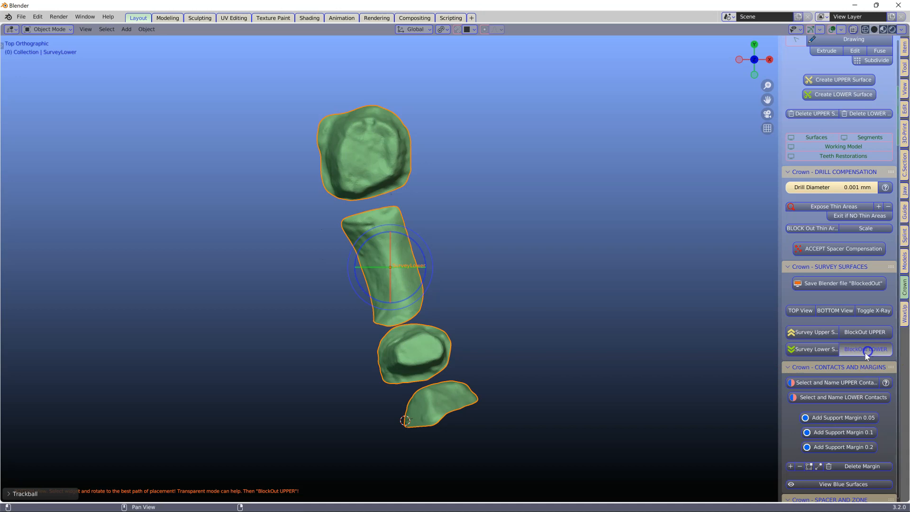
pyautogui.moveTo(478, 429); pyautogui.dragTo(548, 315, button='middle')
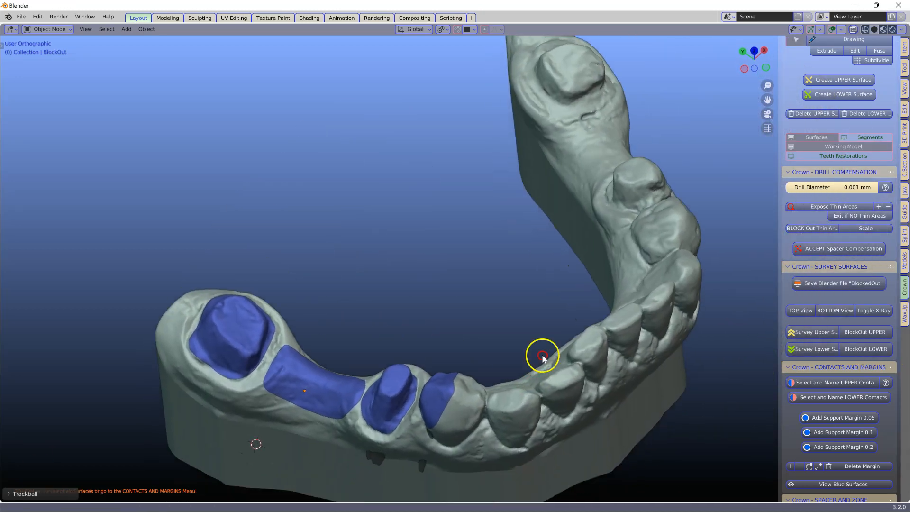
# Temporarily hide the lower model segment to examine the block-out body beneath each blue surface.
pyautogui.click(547, 312)
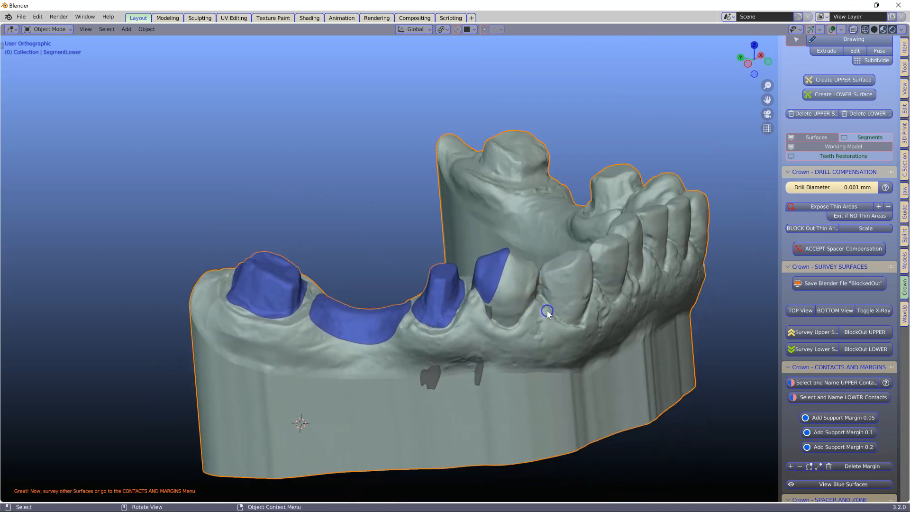
pyautogui.press('h')
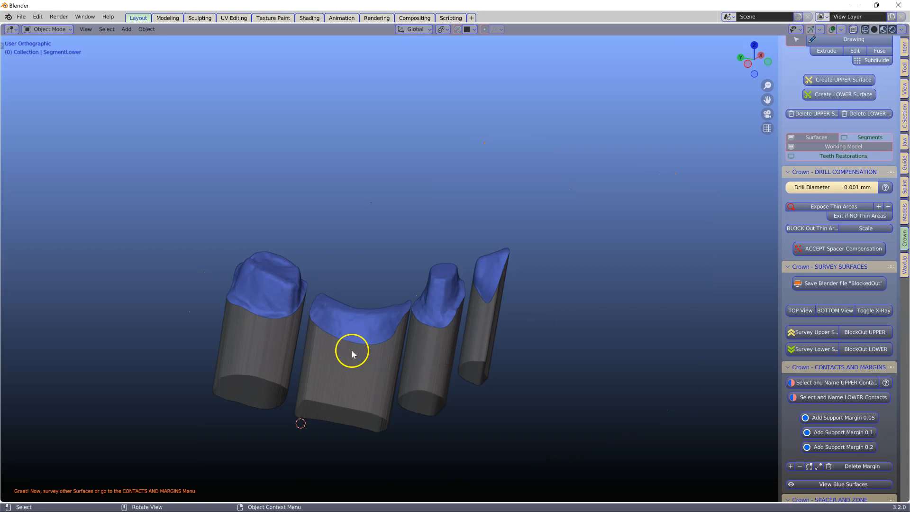
pyautogui.click(269, 335)
pyautogui.click(327, 363)
pyautogui.click(432, 360)
pyautogui.click(486, 339)
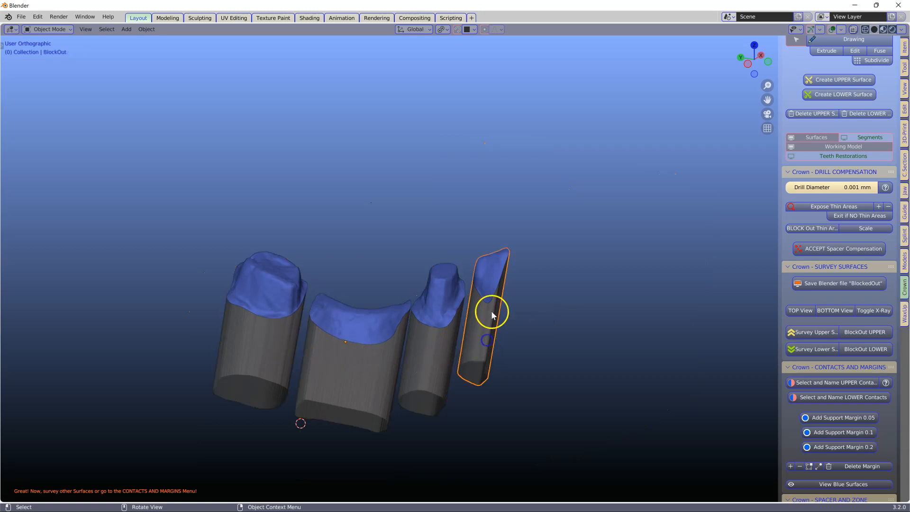
pyautogui.click(556, 345)
pyautogui.hotkey('alt', 'h')
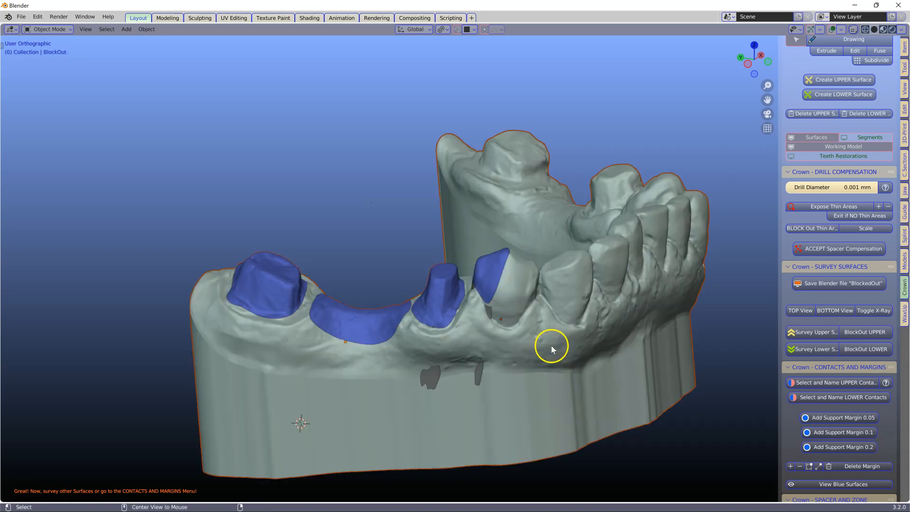
# Select the blue surface on the tooth adjacent to the premolar abutment and name it as a lower contact.
pyautogui.click(500, 341)
pyautogui.click(488, 268)
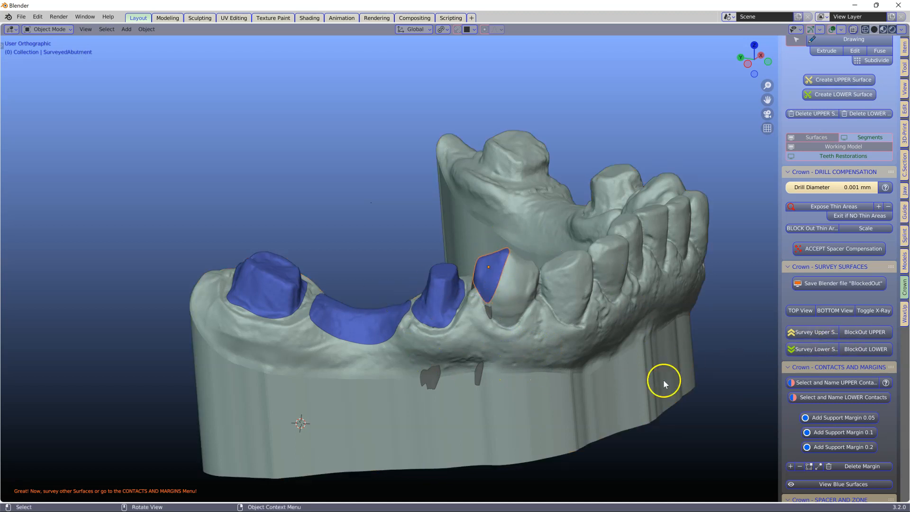
pyautogui.click(837, 397)
pyautogui.click(492, 260)
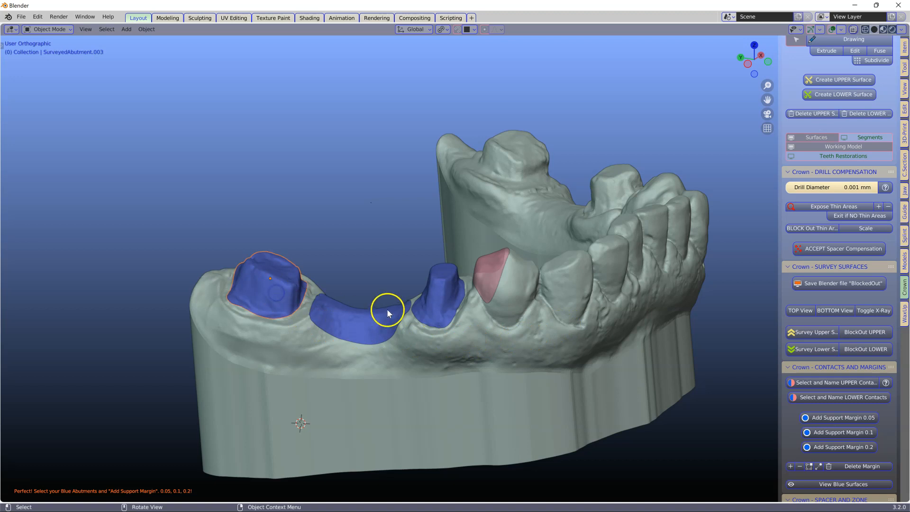
# Add a 0.1 support margin to the blue molar and premolar abutments.
pyautogui.keyDown('shift'); pyautogui.click(441, 303); pyautogui.keyUp('shift')
pyautogui.scroll(-5, 815, 351)
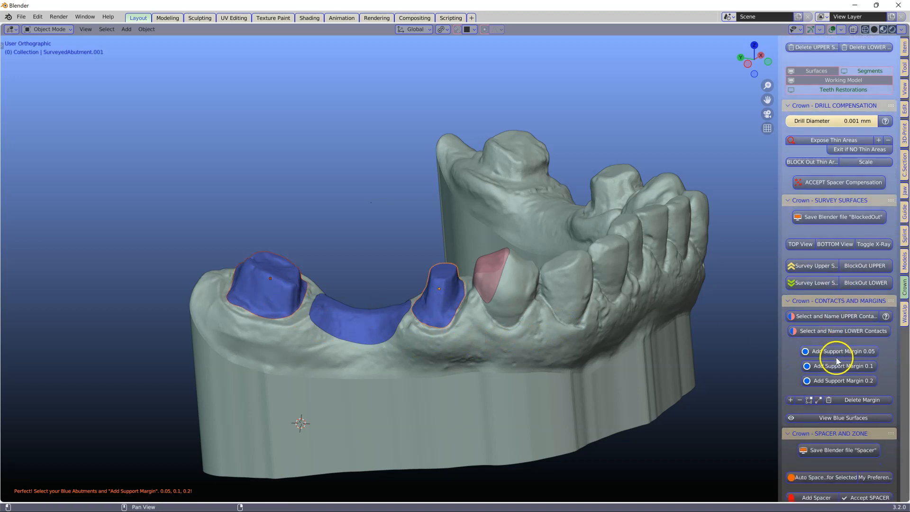
pyautogui.click(848, 339)
# Select the molar and premolar abutments with margins and generate the automatic spacer for them.
pyautogui.moveTo(387, 333); pyautogui.dragTo(367, 270, button='middle')
pyautogui.click(371, 333)
pyautogui.click(289, 232)
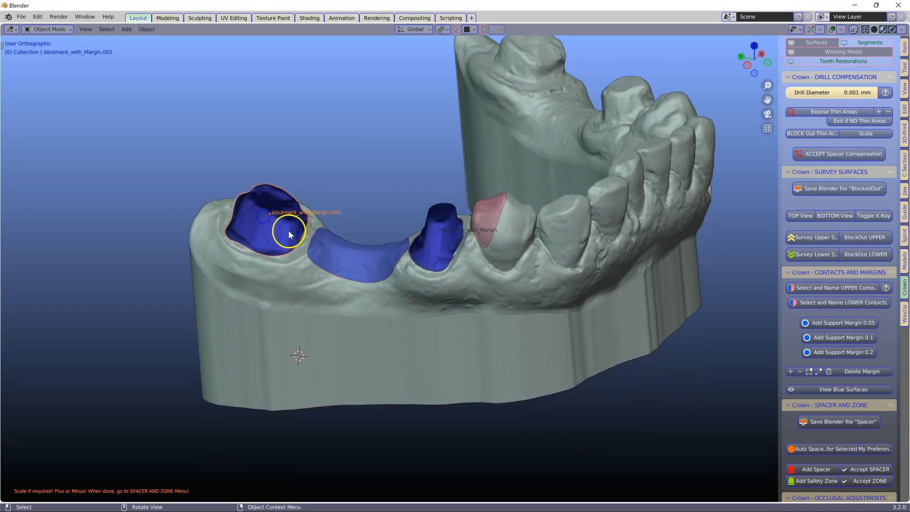
pyautogui.click(444, 237)
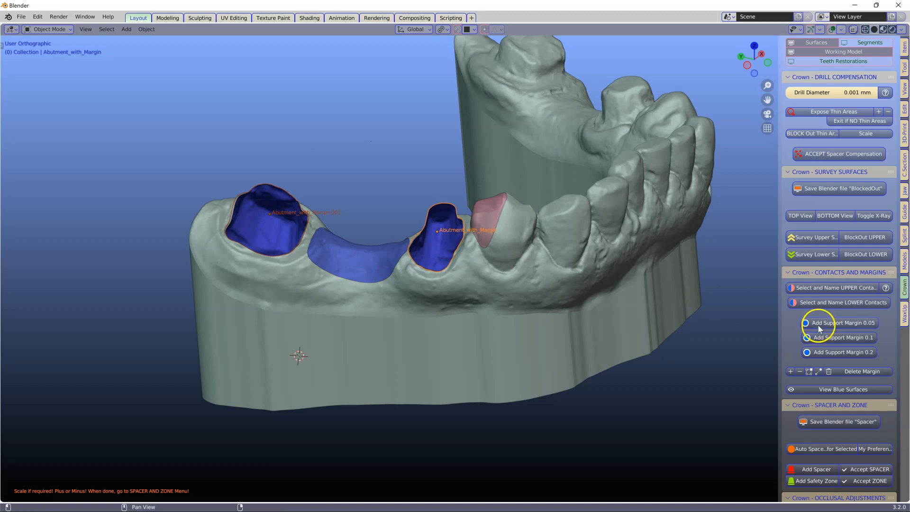
pyautogui.scroll(-5, 818, 325)
pyautogui.scroll(-2, 815, 342)
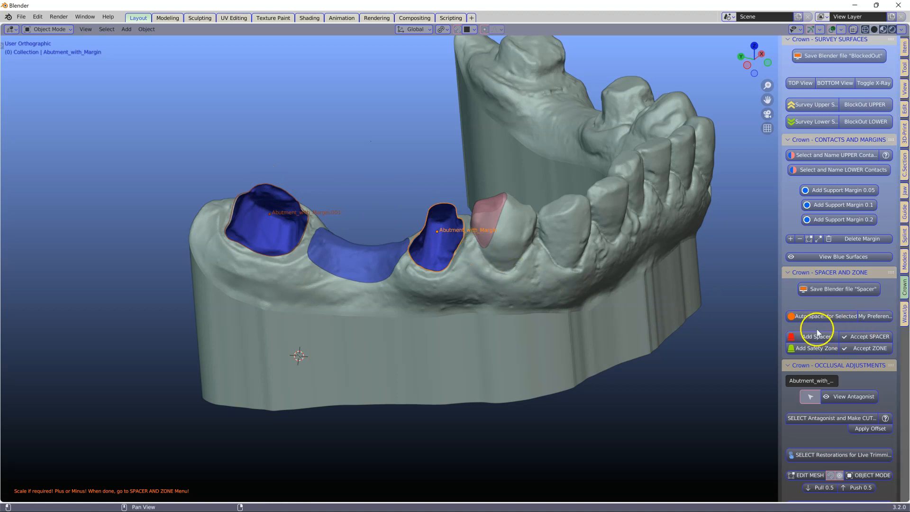
pyautogui.scroll(-1, 812, 314)
pyautogui.click(824, 298)
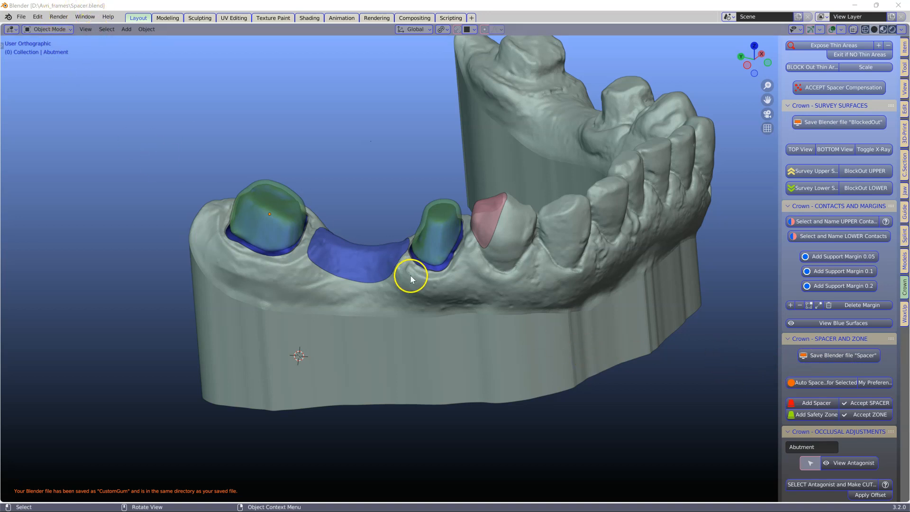
# Show the antagonist model above the lower model for the occlusal adjustments.
pyautogui.moveTo(420, 299); pyautogui.dragTo(531, 333, button='middle')
pyautogui.scroll(3, 433, 309)
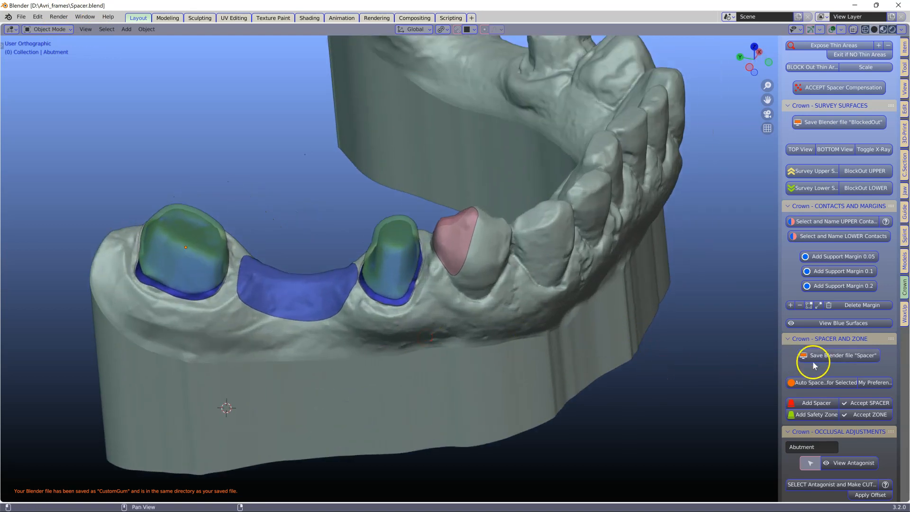
pyautogui.scroll(-8, 808, 351)
pyautogui.click(789, 271)
pyautogui.click(789, 271)
pyautogui.scroll(-2, 652, 302)
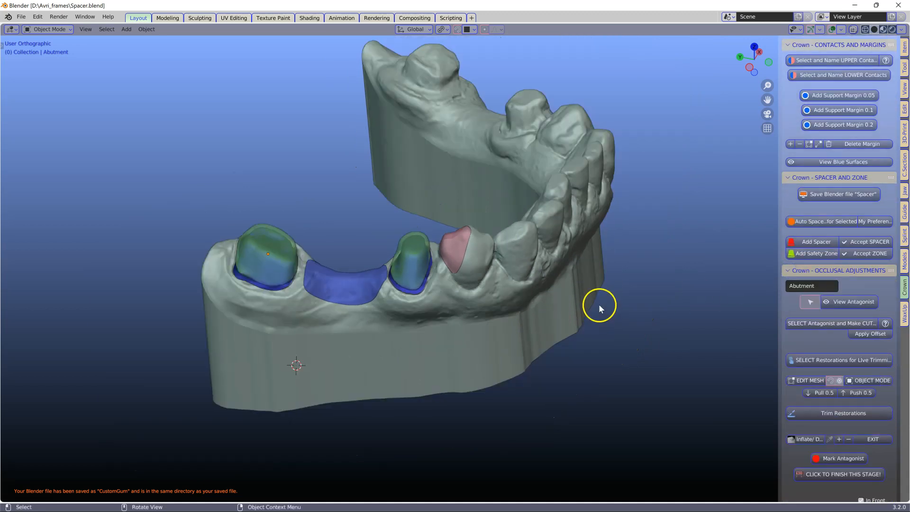
pyautogui.moveTo(598, 303); pyautogui.dragTo(610, 297, button='middle')
pyautogui.click(847, 301)
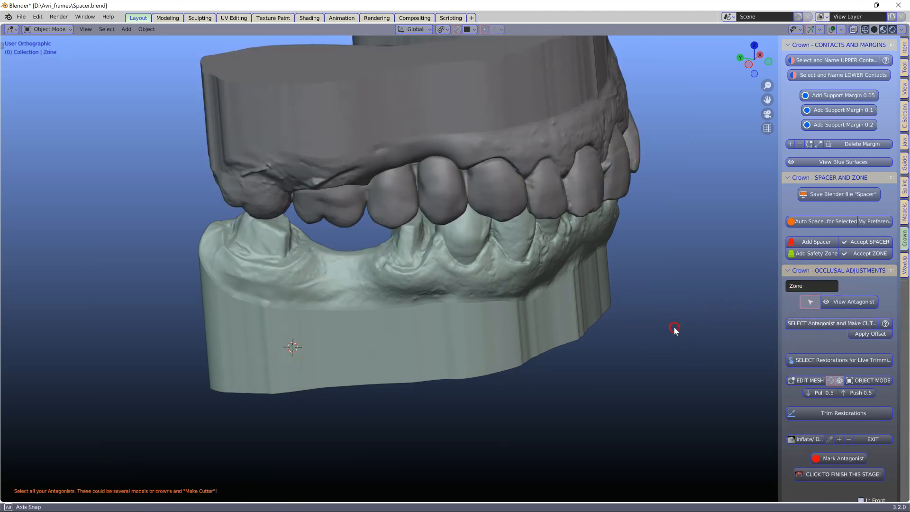
pyautogui.moveTo(673, 327); pyautogui.dragTo(802, 325, button='middle')
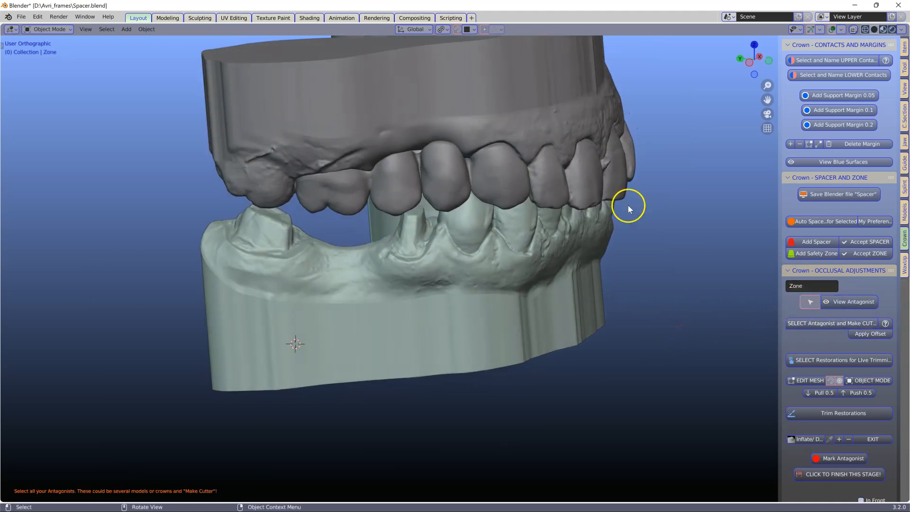
# Make a cutter from the upper antagonist model and apply its 0.1 mm offset.
pyautogui.click(547, 158)
pyautogui.click(833, 325)
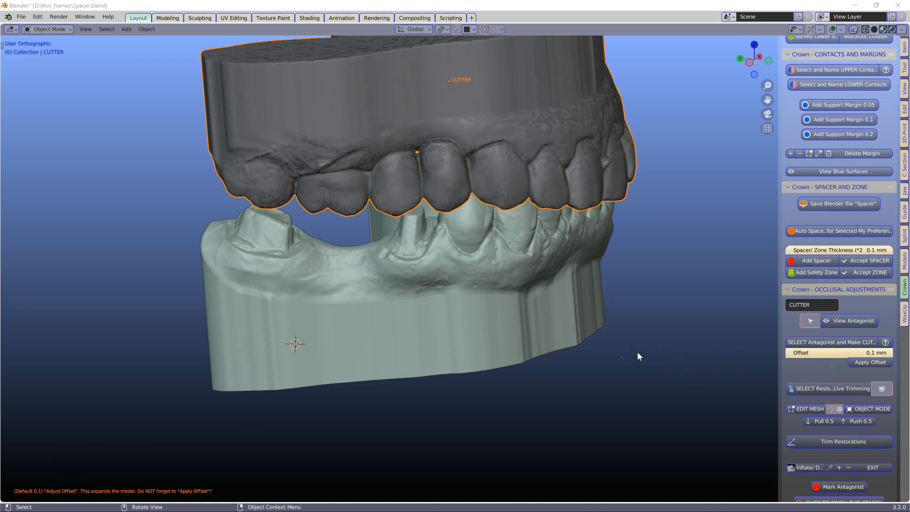
pyautogui.moveTo(637, 356)
pyautogui.mouseDown(button='middle')
pyautogui.moveTo(635, 331)
pyautogui.moveTo(635, 342)
pyautogui.mouseUp(button='middle')
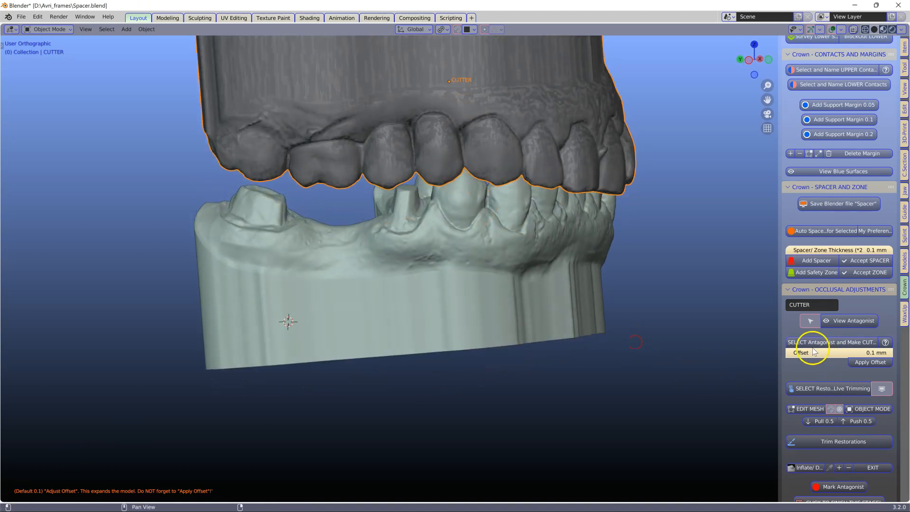
pyautogui.click(870, 364)
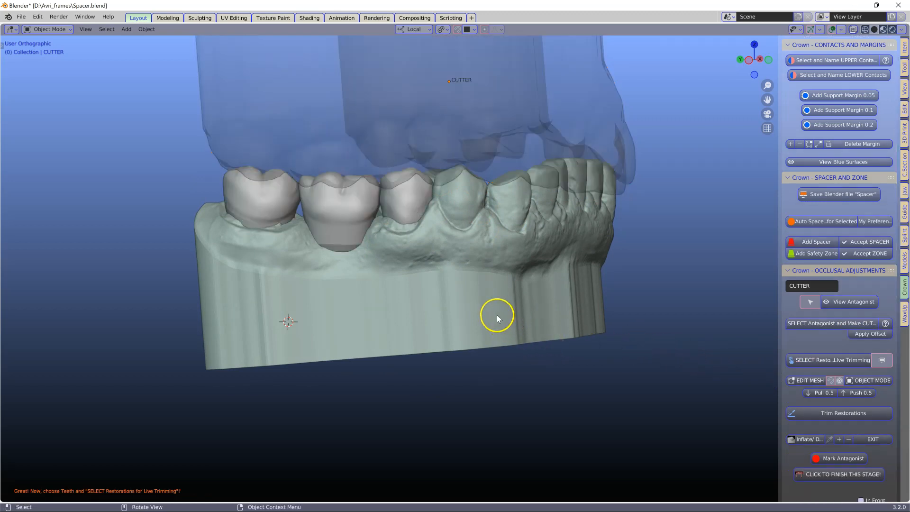
# Select the two molar restorations and the premolar restoration and set them up for live trimming against the cutter.
pyautogui.keyDown('shift'); pyautogui.moveTo(501, 314); pyautogui.dragTo(481, 380, button='middle'); pyautogui.keyUp('shift')
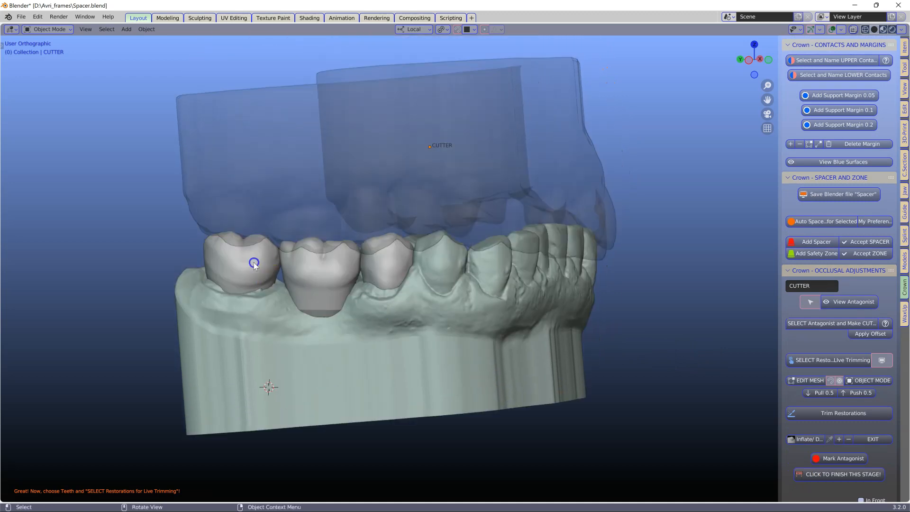
pyautogui.keyDown('shift'); pyautogui.click(310, 280); pyautogui.keyUp('shift')
pyautogui.keyDown('shift'); pyautogui.click(380, 265); pyautogui.keyUp('shift')
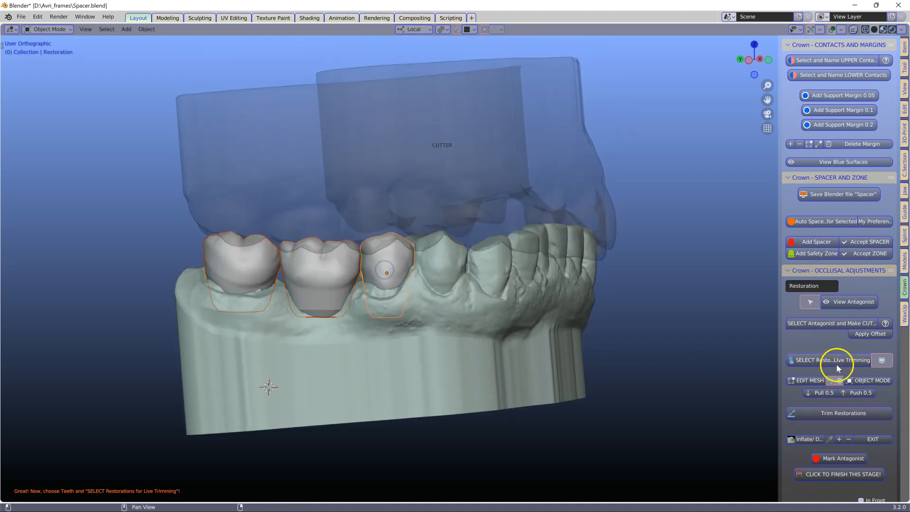
pyautogui.scroll(-2, 839, 375)
pyautogui.scroll(-1, 838, 374)
pyautogui.click(834, 333)
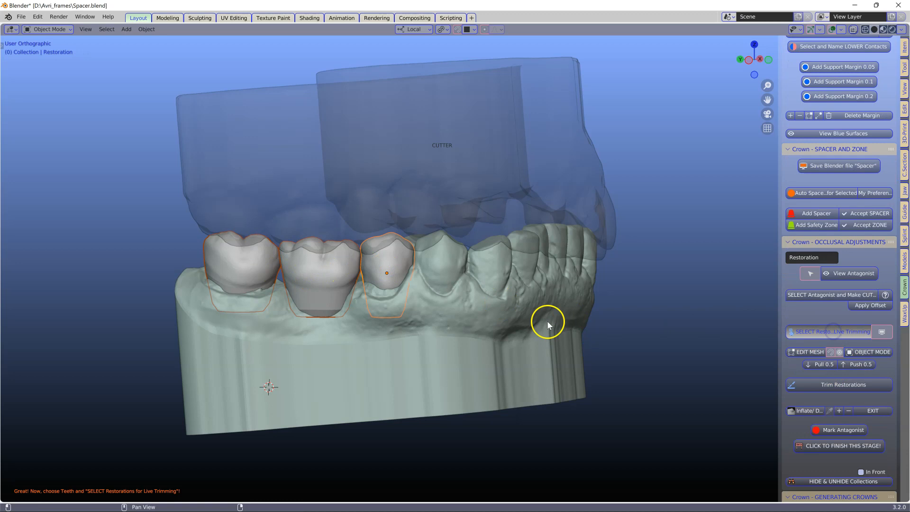
# Trim the three restorations against the antagonist cutter and finish the occlusal adjustment stage.
pyautogui.moveTo(325, 281); pyautogui.dragTo(323, 349, button='middle')
pyautogui.scroll(4, 322, 346)
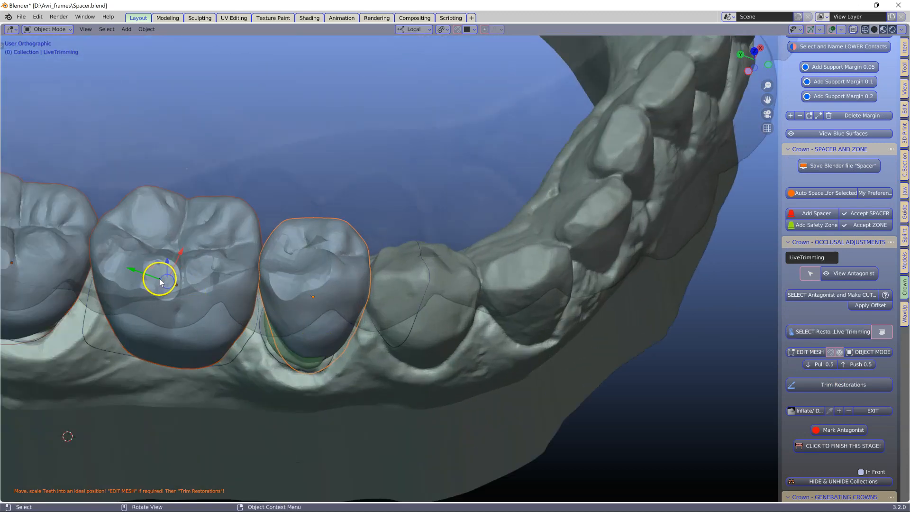
pyautogui.moveTo(333, 283); pyautogui.dragTo(298, 280, button='middle')
pyautogui.scroll(-4, 303, 285)
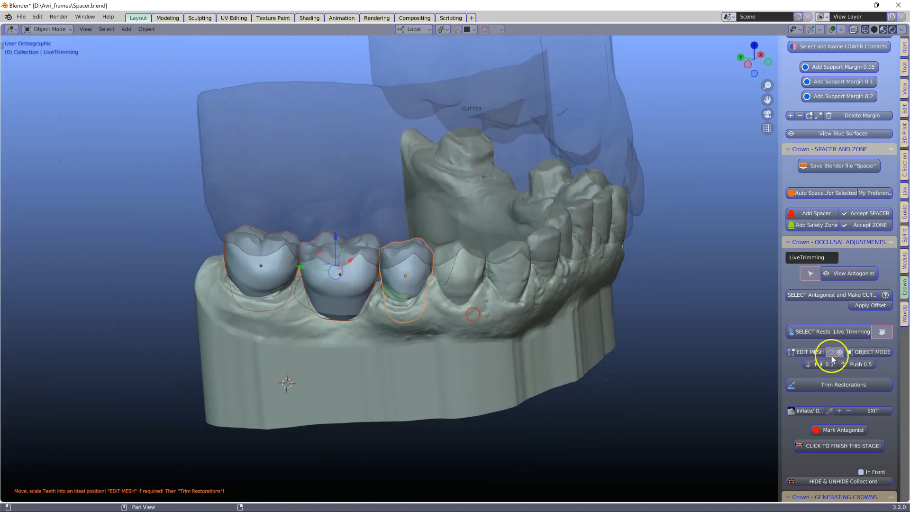
pyautogui.click(824, 386)
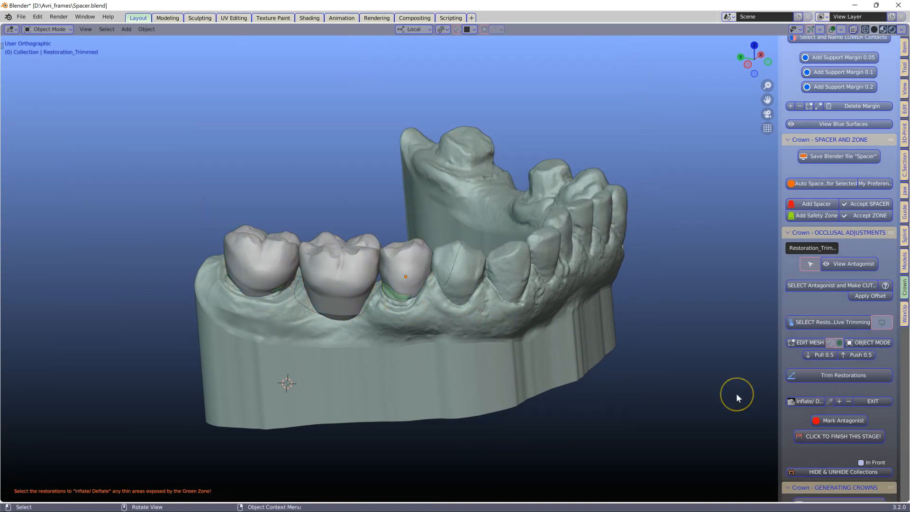
pyautogui.click(845, 437)
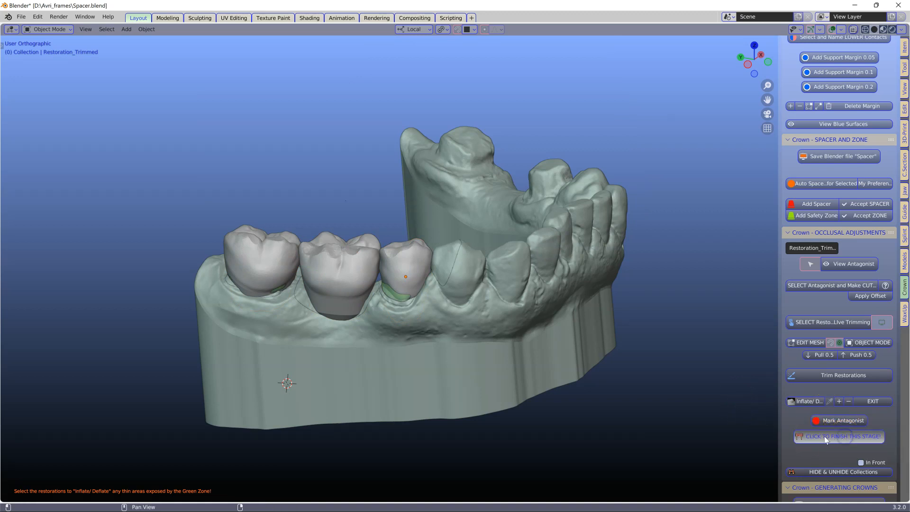
pyautogui.moveTo(519, 353); pyautogui.dragTo(537, 345, button='middle')
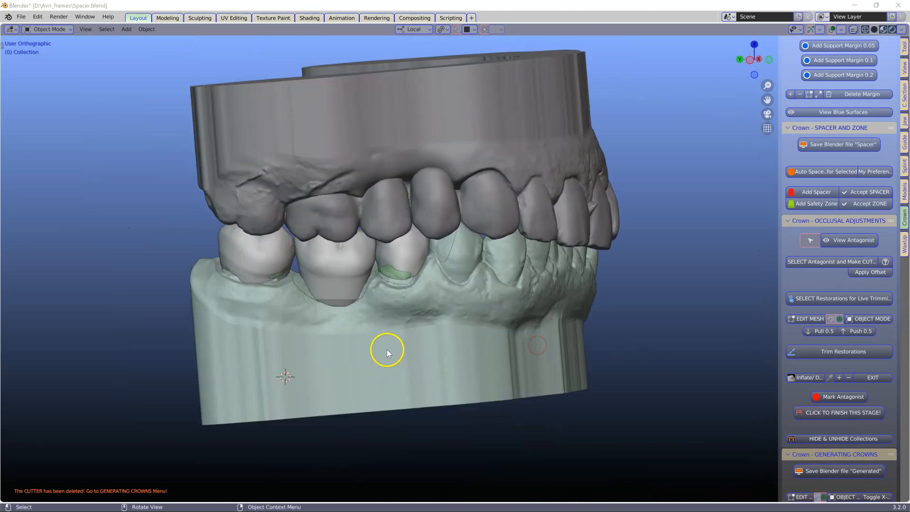
pyautogui.moveTo(346, 288)
pyautogui.mouseDown(button='middle')
pyautogui.moveTo(341, 264)
pyautogui.moveTo(386, 266)
pyautogui.moveTo(357, 267)
pyautogui.moveTo(349, 278)
pyautogui.mouseUp(button='middle')
pyautogui.moveTo(325, 329)
pyautogui.mouseDown(button='middle')
pyautogui.moveTo(326, 319)
pyautogui.moveTo(311, 336)
pyautogui.moveTo(319, 336)
pyautogui.mouseUp(button='middle')
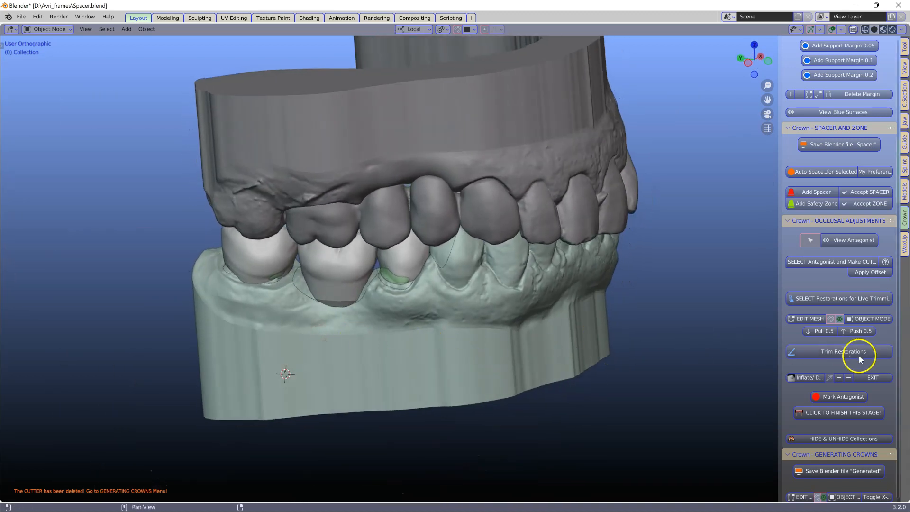
# Designate the middle molar restoration as the bridge's pontic.
pyautogui.scroll(-8, 857, 356)
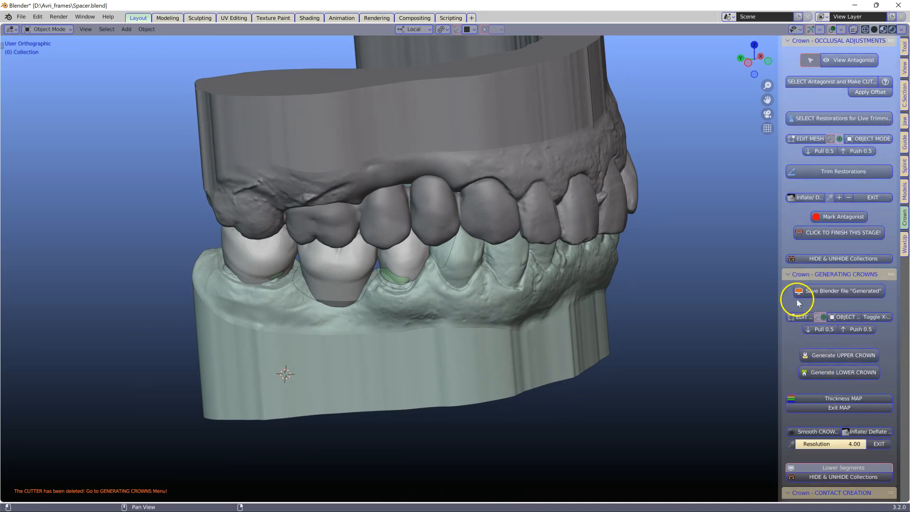
pyautogui.click(788, 275)
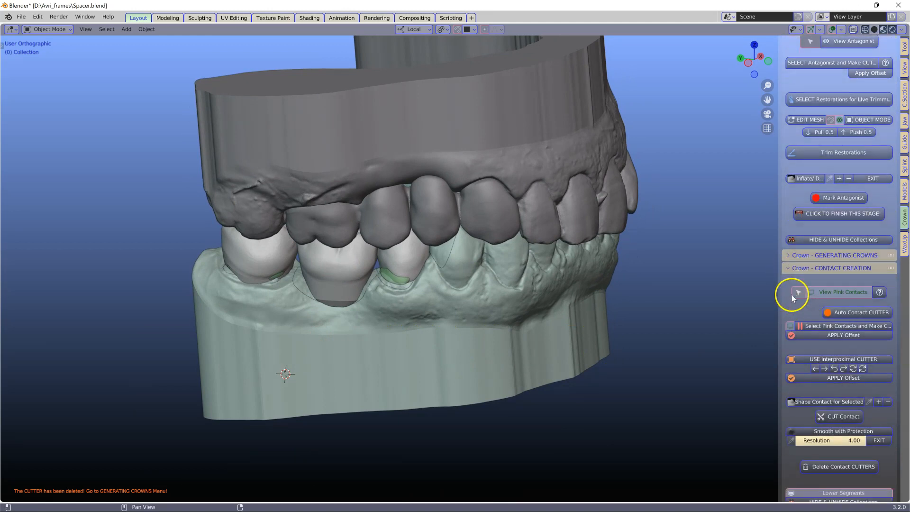
pyautogui.keyDown('ctrl'); pyautogui.click(792, 274); pyautogui.keyUp('ctrl')
pyautogui.click(793, 406)
pyautogui.click(331, 269)
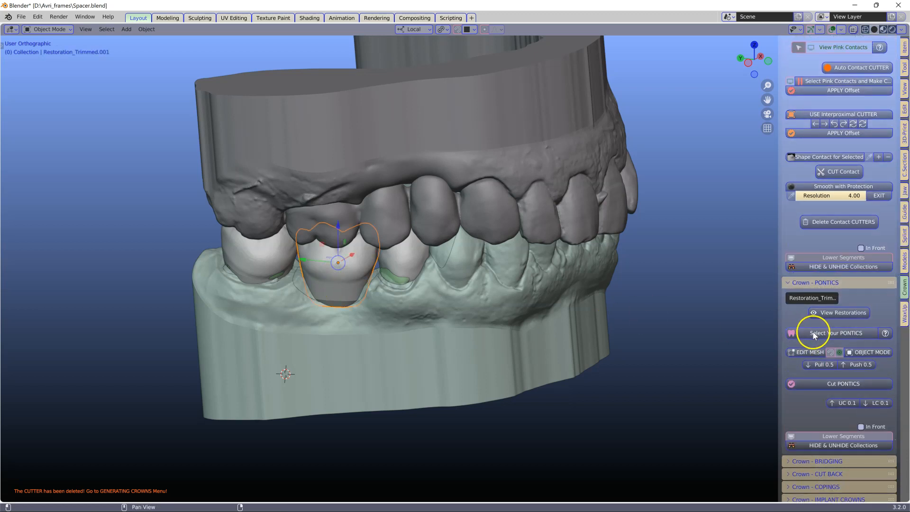
pyautogui.click(812, 333)
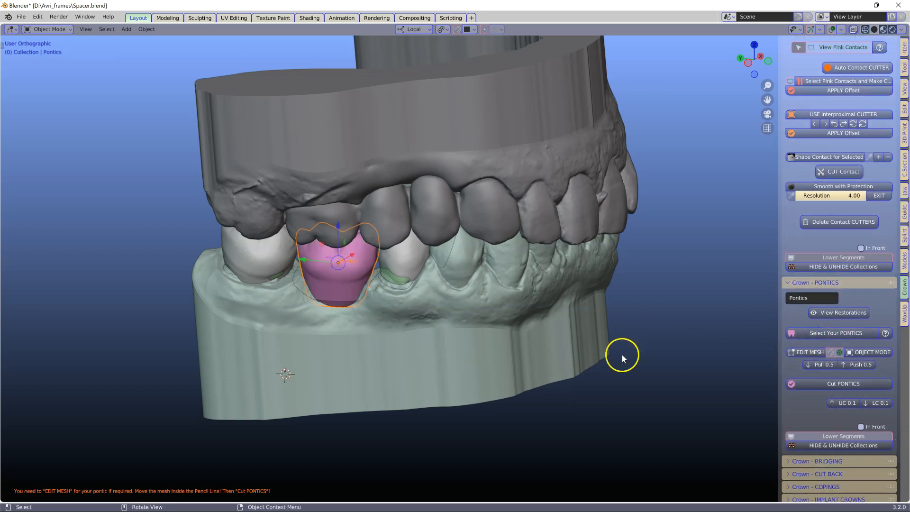
# Edit the pontic's mesh, moving its lower border on the buccal and lingual sides inside the pencil line.
pyautogui.click(801, 352)
pyautogui.scroll(3, 308, 322)
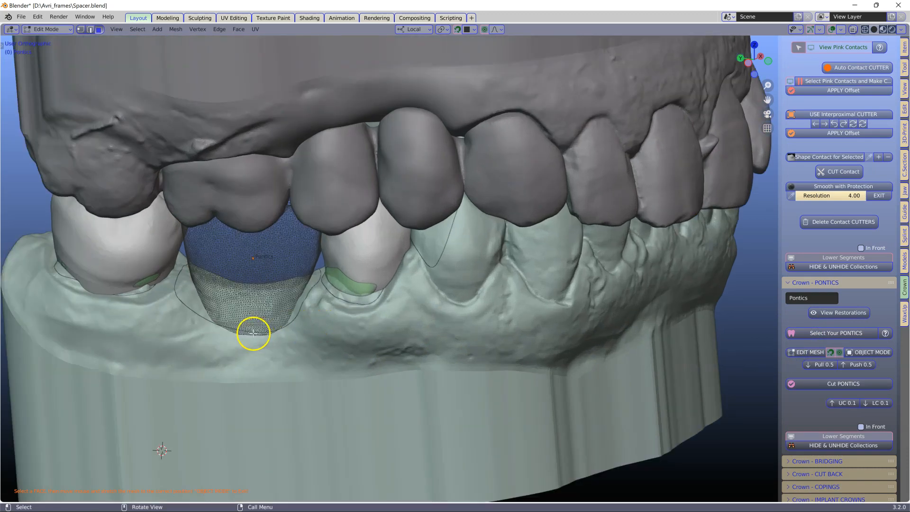
pyautogui.moveTo(253, 333); pyautogui.dragTo(251, 325)
pyautogui.scroll(-3, 251, 324)
pyautogui.scroll(-4, 250, 327)
pyautogui.moveTo(251, 325); pyautogui.dragTo(95, 353, button='middle')
pyautogui.moveTo(230, 353); pyautogui.dragTo(230, 330)
pyautogui.press('g')
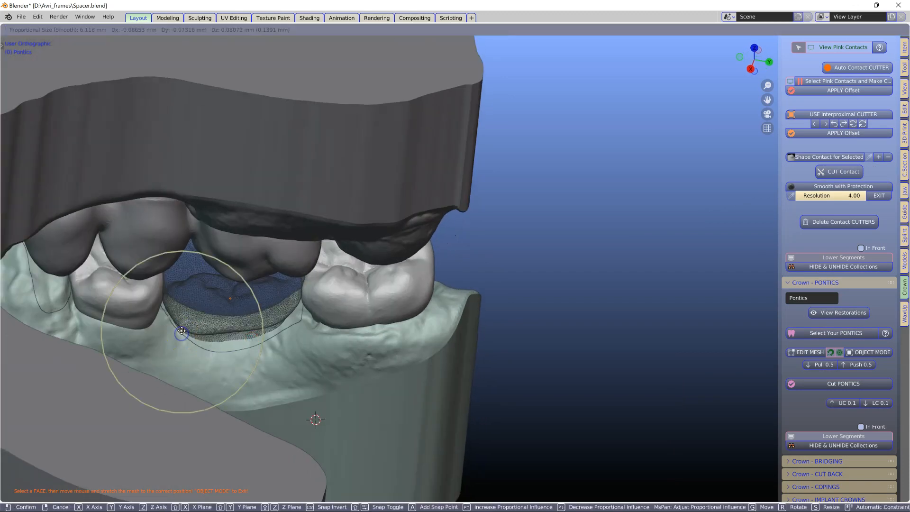
pyautogui.click(182, 331)
pyautogui.moveTo(179, 329); pyautogui.dragTo(416, 326, button='middle')
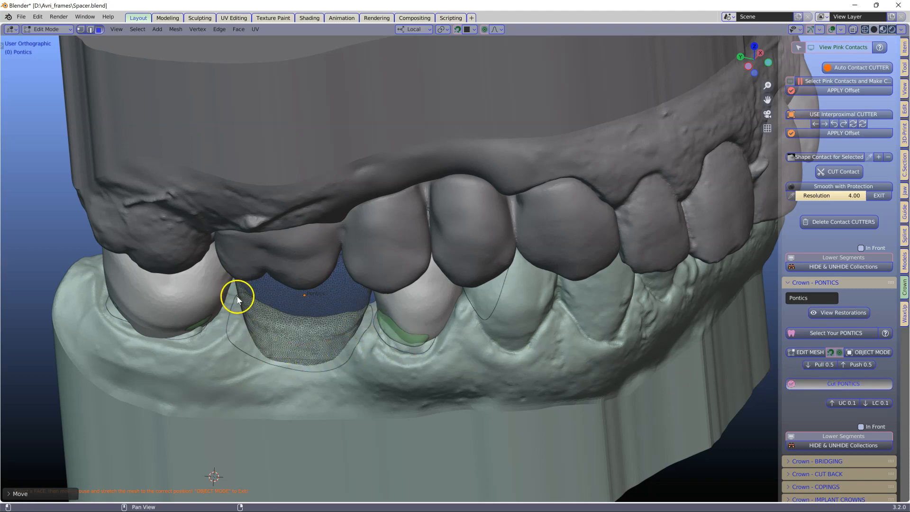
pyautogui.press('Tab')
# Stretch the premolar restoration's mesh over its exposed green zone toward the pencil margin line and return to object mode.
pyautogui.moveTo(339, 350); pyautogui.dragTo(331, 347, button='middle')
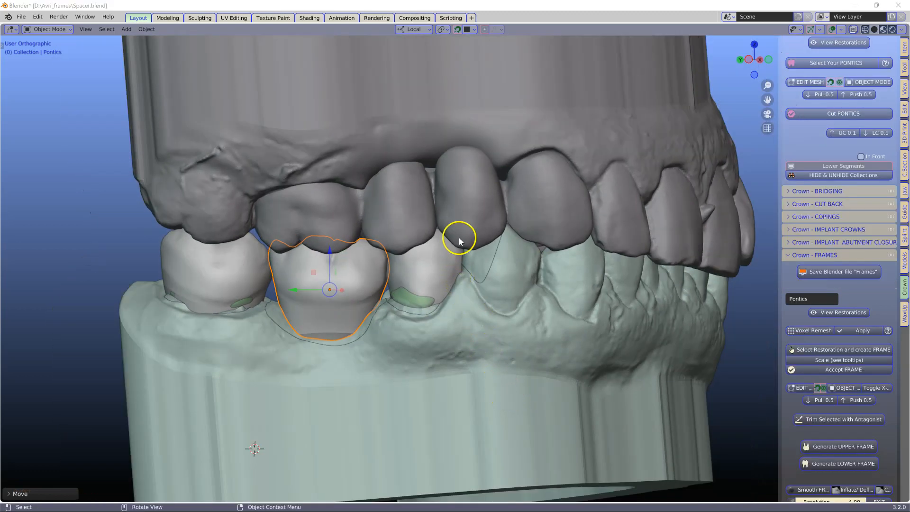
pyautogui.moveTo(465, 257)
pyautogui.mouseDown(button='middle')
pyautogui.moveTo(465, 223)
pyautogui.moveTo(471, 249)
pyautogui.mouseUp(button='middle')
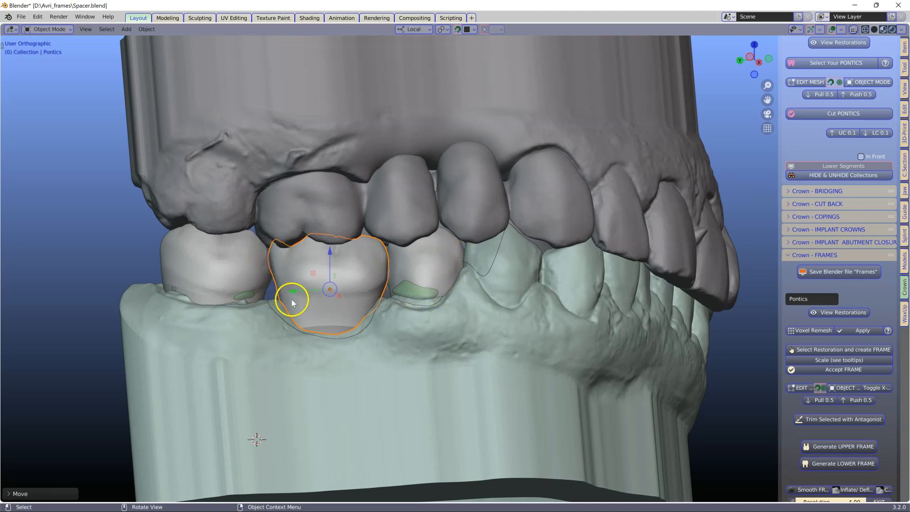
pyautogui.moveTo(349, 346)
pyautogui.mouseDown(button='middle')
pyautogui.moveTo(193, 342)
pyautogui.moveTo(148, 362)
pyautogui.moveTo(354, 352)
pyautogui.mouseUp(button='middle')
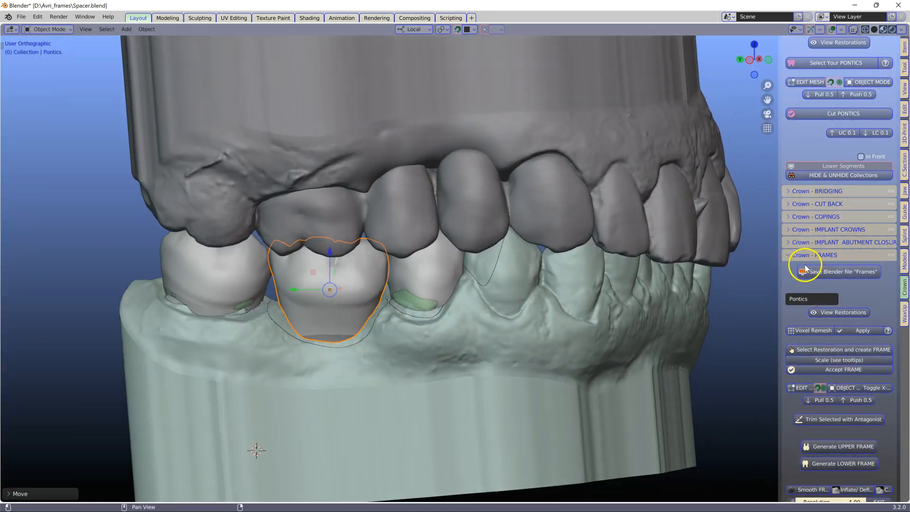
pyautogui.scroll(-3, 801, 284)
pyautogui.click(436, 279)
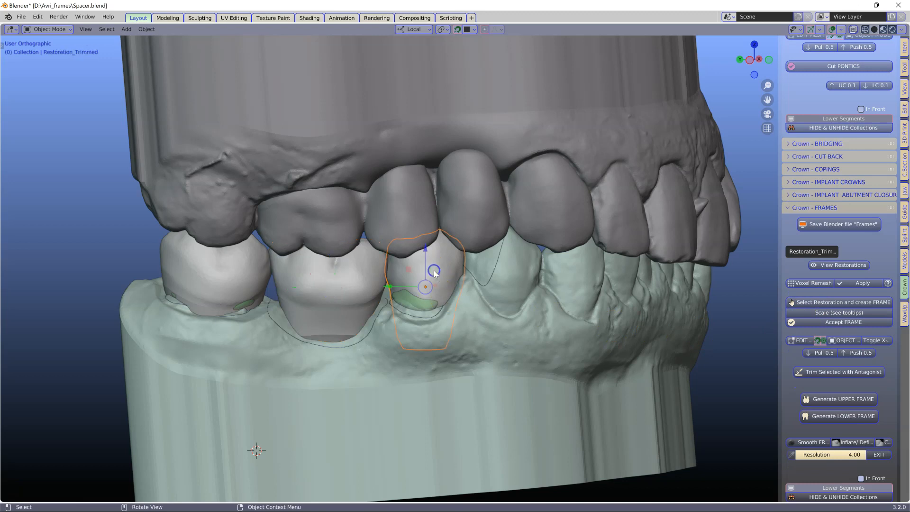
pyautogui.click(800, 341)
pyautogui.scroll(2, 417, 308)
pyautogui.moveTo(417, 309); pyautogui.dragTo(423, 317, button='middle')
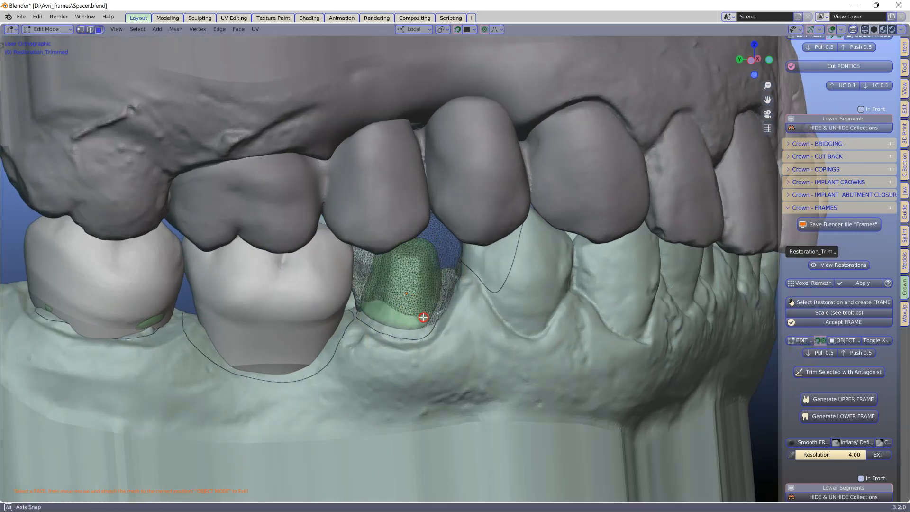
pyautogui.moveTo(393, 332); pyautogui.dragTo(368, 328)
pyautogui.moveTo(366, 340); pyautogui.dragTo(534, 363, button='middle')
pyautogui.click(846, 340)
pyautogui.click(846, 341)
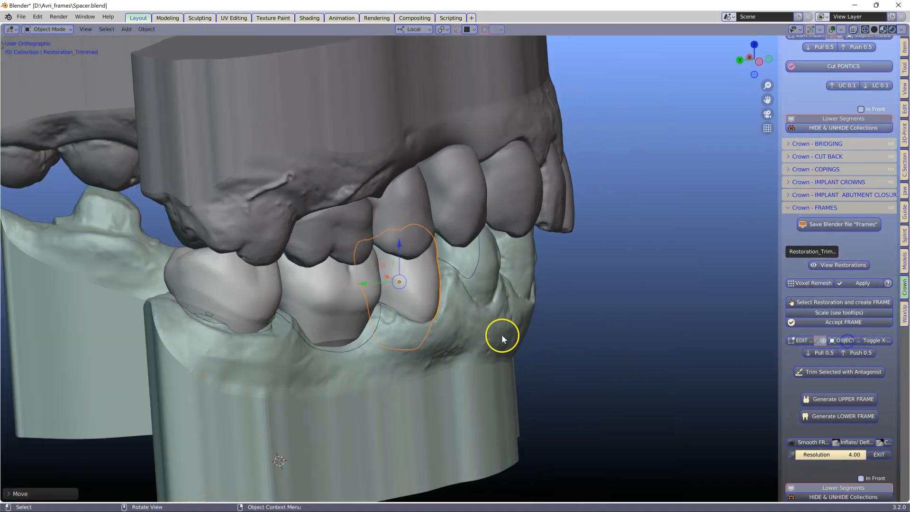
# Stretch the rear molar restoration's lower border over its exposed green zones and return to object mode.
pyautogui.click(230, 305)
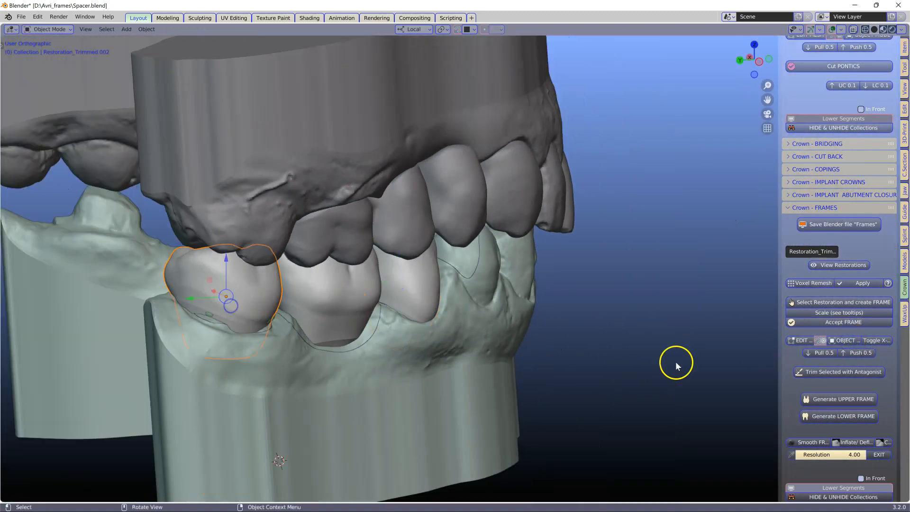
pyautogui.click(801, 340)
pyautogui.moveTo(210, 318); pyautogui.dragTo(208, 324)
pyautogui.moveTo(263, 333); pyautogui.dragTo(219, 335, button='middle')
pyautogui.moveTo(274, 332); pyautogui.dragTo(277, 338)
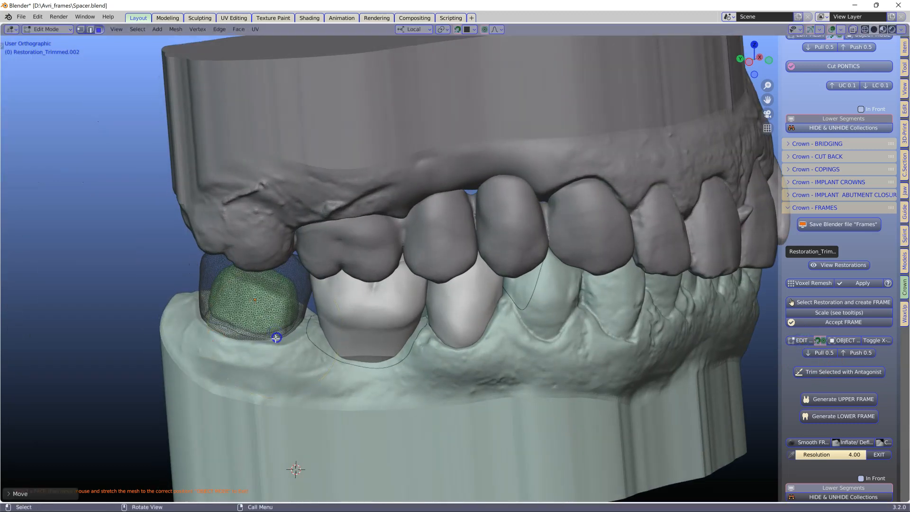
pyautogui.click(847, 342)
# Select the rear molar, pontic and premolar restorations together and hide the antagonist model.
pyautogui.moveTo(660, 349); pyautogui.dragTo(357, 315, button='middle')
pyautogui.click(293, 292)
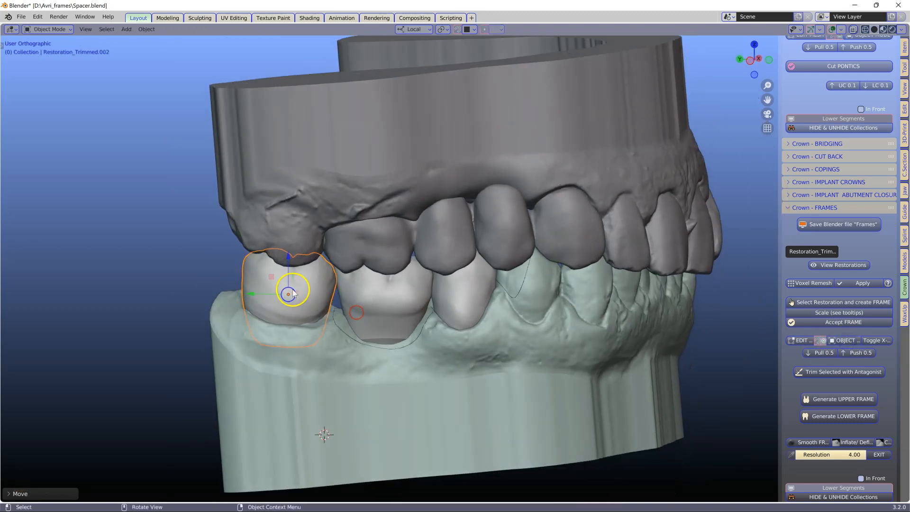
pyautogui.keyDown('shift'); pyautogui.click(354, 290); pyautogui.keyUp('shift')
pyautogui.keyDown('shift'); pyautogui.click(476, 289); pyautogui.keyUp('shift')
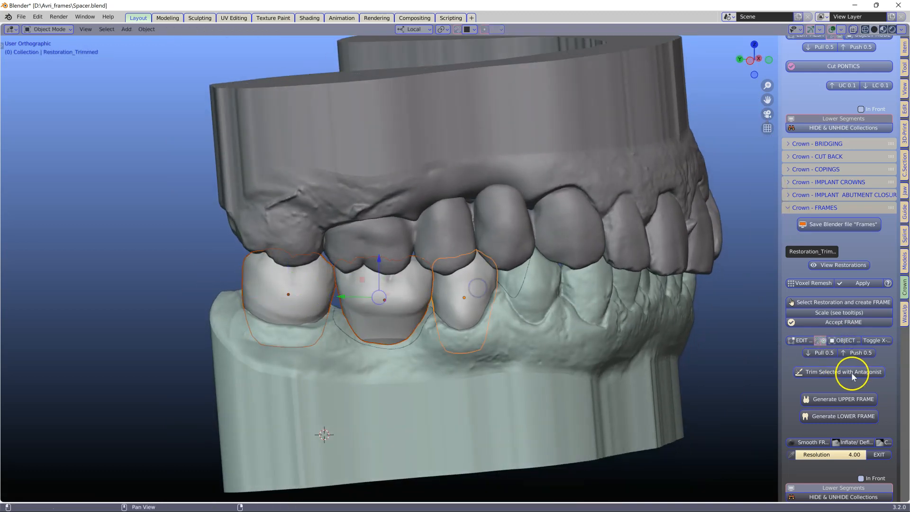
pyautogui.scroll(-1, 792, 367)
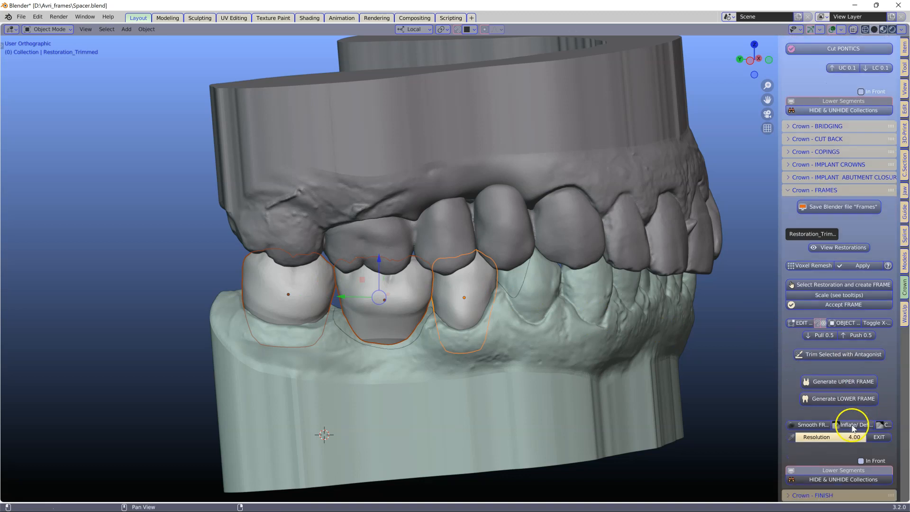
pyautogui.click(840, 480)
pyautogui.click(847, 461)
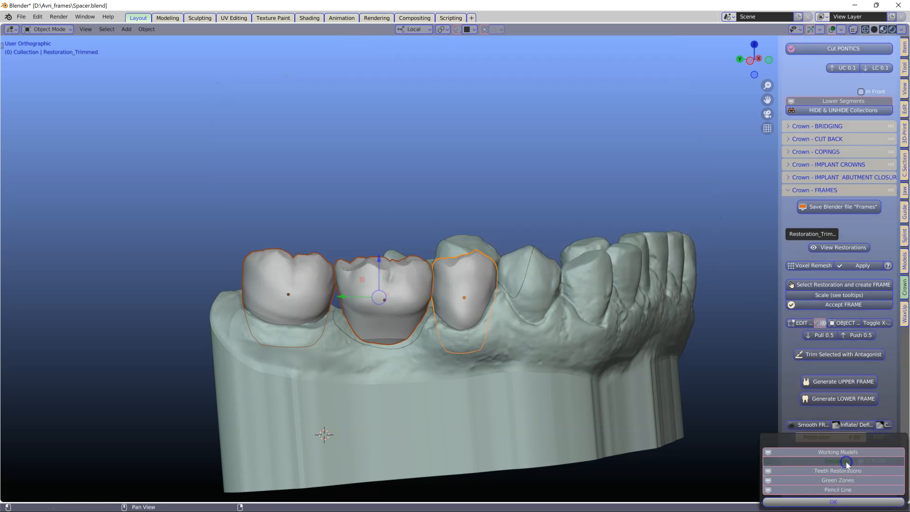
# Make the pontic the active object of the selection and create the frame from the three restorations.
pyautogui.keyDown('shift'); pyautogui.click(400, 293); pyautogui.keyUp('shift')
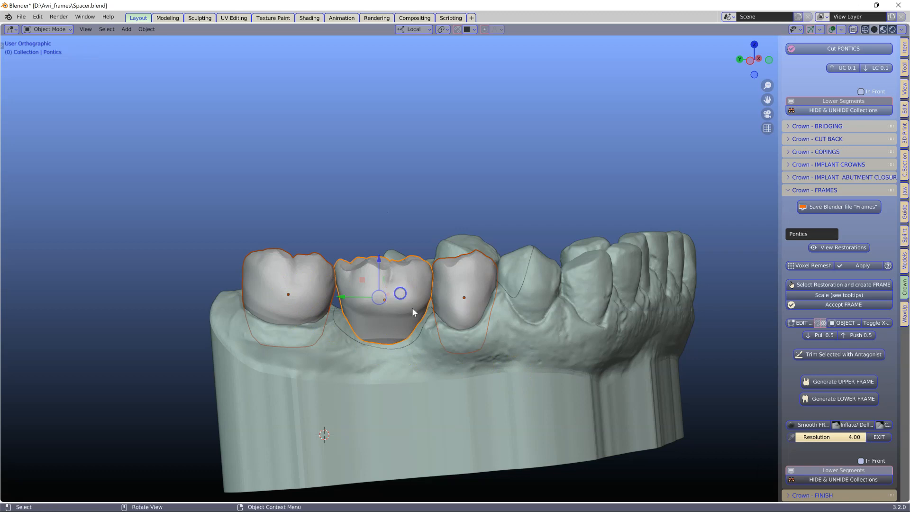
pyautogui.scroll(1, 413, 309)
pyautogui.keyDown('shift'); pyautogui.moveTo(451, 334); pyautogui.dragTo(427, 289, button='middle'); pyautogui.keyUp('shift')
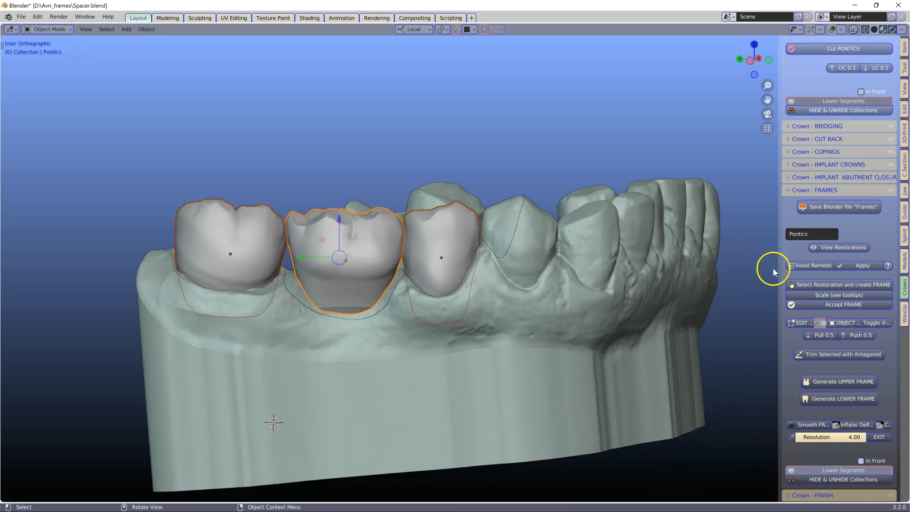
pyautogui.moveTo(563, 269); pyautogui.dragTo(549, 295, button='middle')
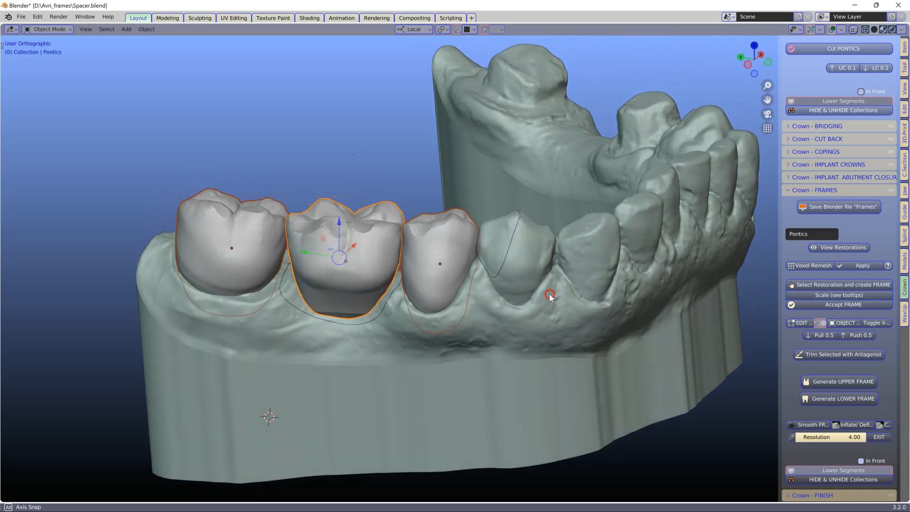
pyautogui.click(834, 286)
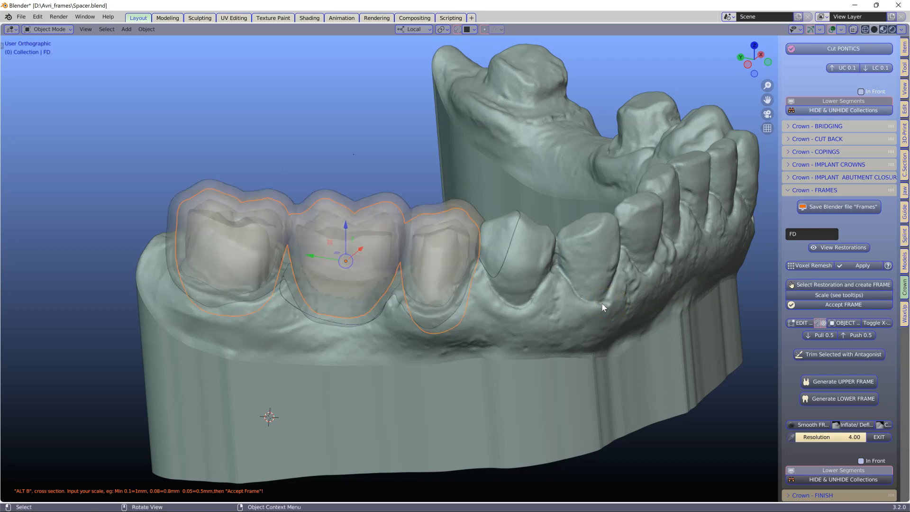
# Inspect the reduced frame shapes inside the restorations and accept the frame.
pyautogui.scroll(5, 447, 311)
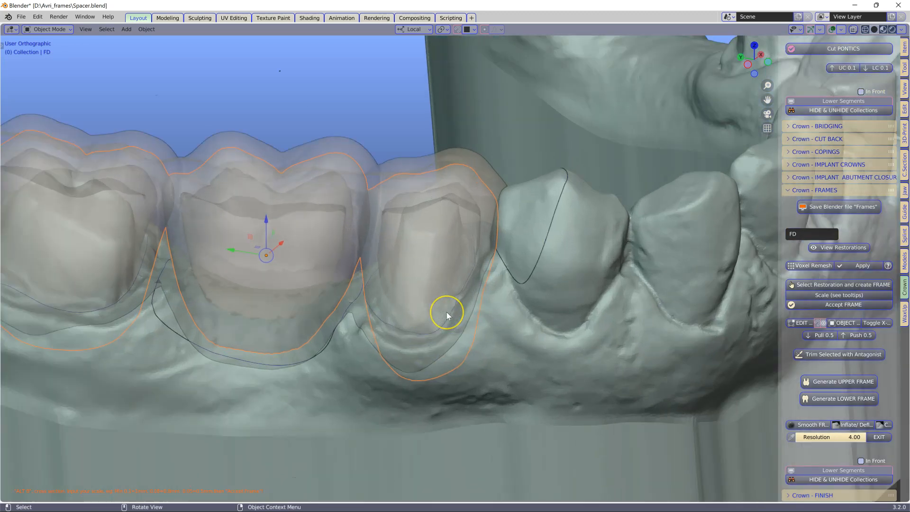
pyautogui.moveTo(446, 312); pyautogui.dragTo(827, 307, button='middle')
pyautogui.click(833, 306)
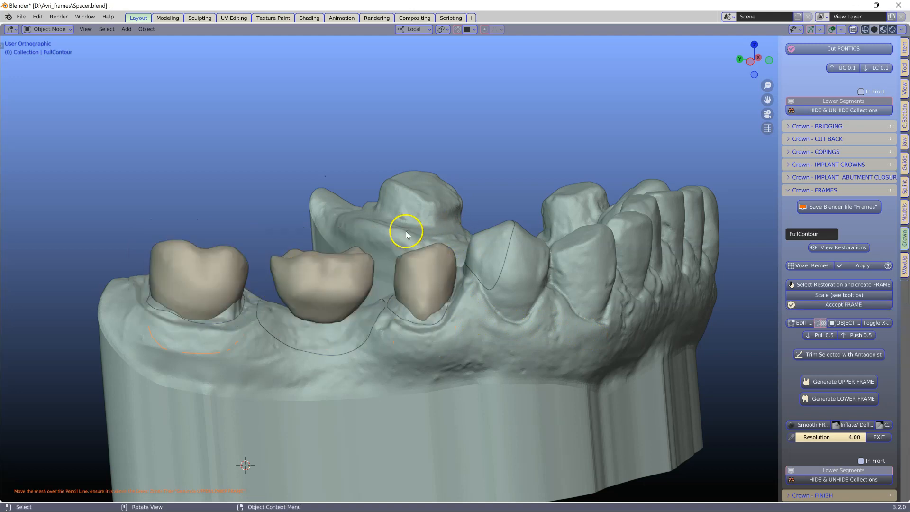
pyautogui.moveTo(413, 315); pyautogui.dragTo(587, 371, button='middle')
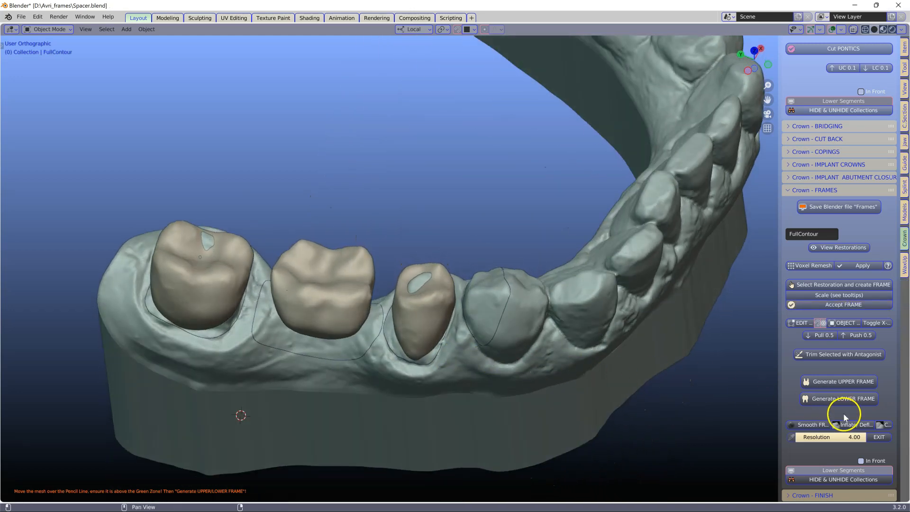
# Toggle the full-contour collection's visibility on and off to compare it with the frame.
pyautogui.click(838, 480)
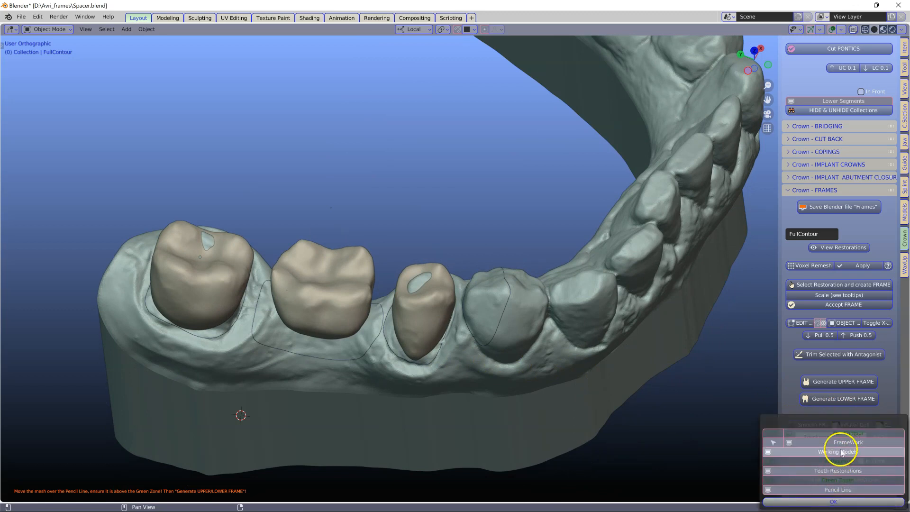
pyautogui.click(848, 434)
pyautogui.click(846, 434)
pyautogui.click(846, 434)
pyautogui.click(847, 434)
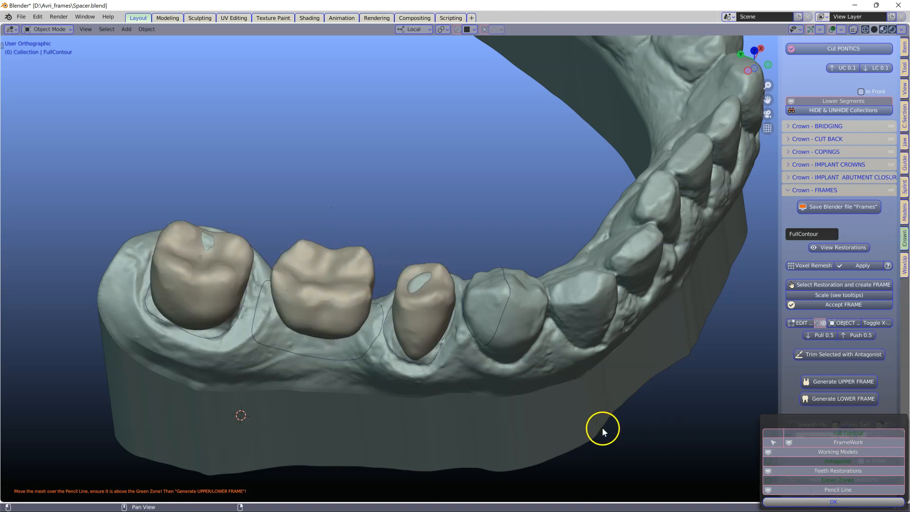
# Adjust the premolar frame's mesh over its preparation in edit mode and return to object mode.
pyautogui.click(441, 356)
pyautogui.moveTo(443, 360); pyautogui.dragTo(335, 221, button='middle')
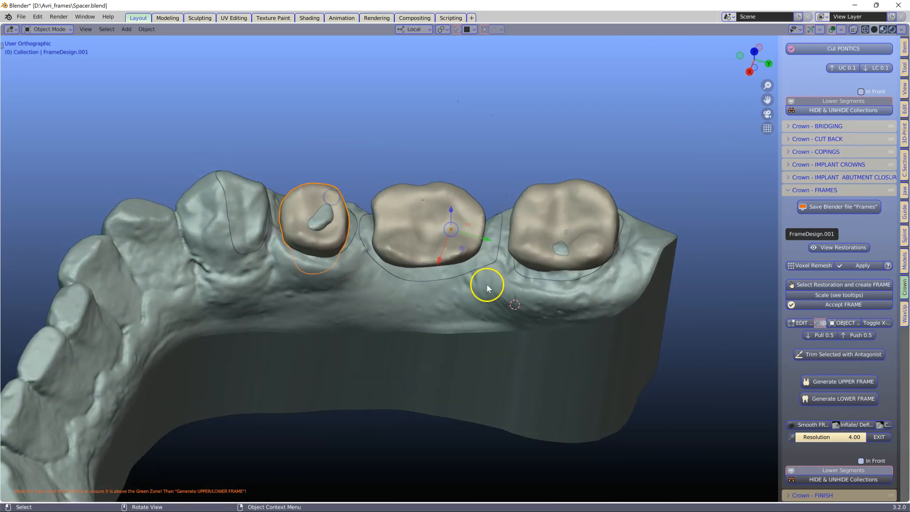
pyautogui.click(798, 322)
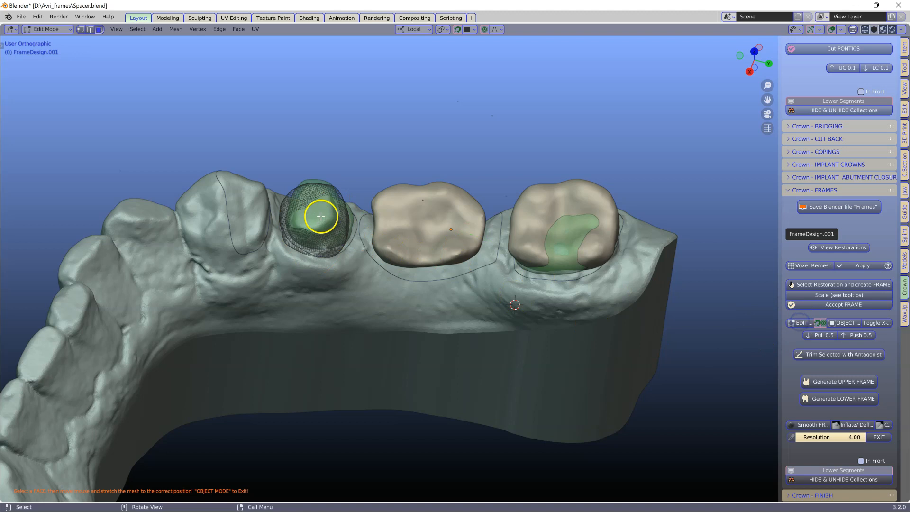
pyautogui.click(791, 285)
pyautogui.click(843, 325)
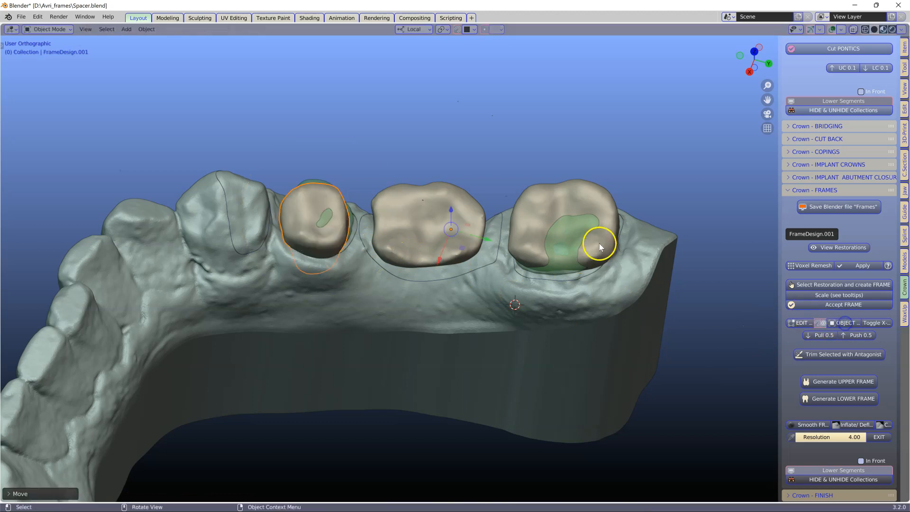
# Shift the rear molar frame's mesh slightly over its green zone in edit mode and return to object mode.
pyautogui.click(599, 244)
pyautogui.click(805, 324)
pyautogui.moveTo(566, 243); pyautogui.dragTo(566, 250)
pyautogui.click(844, 323)
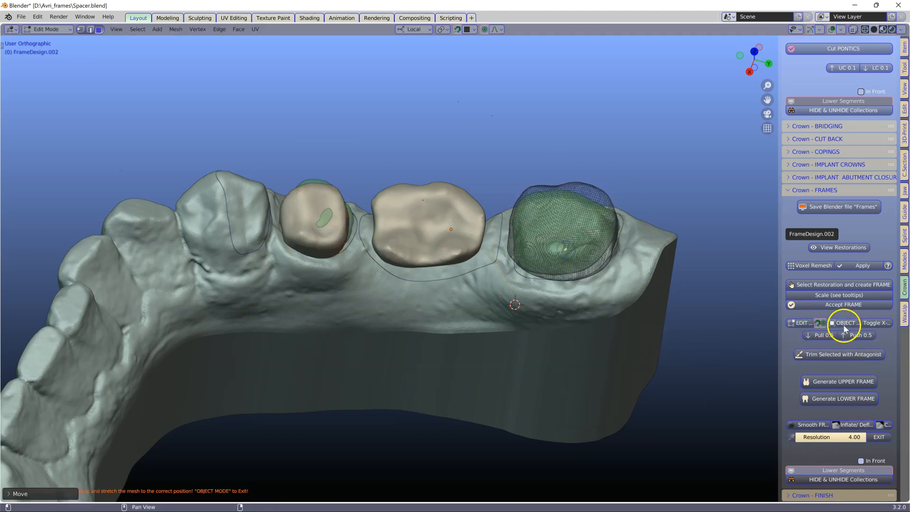
# Select the premolar and rear molar frames together and generate the lower frame.
pyautogui.moveTo(547, 398); pyautogui.dragTo(516, 242, button='middle')
pyautogui.click(514, 239)
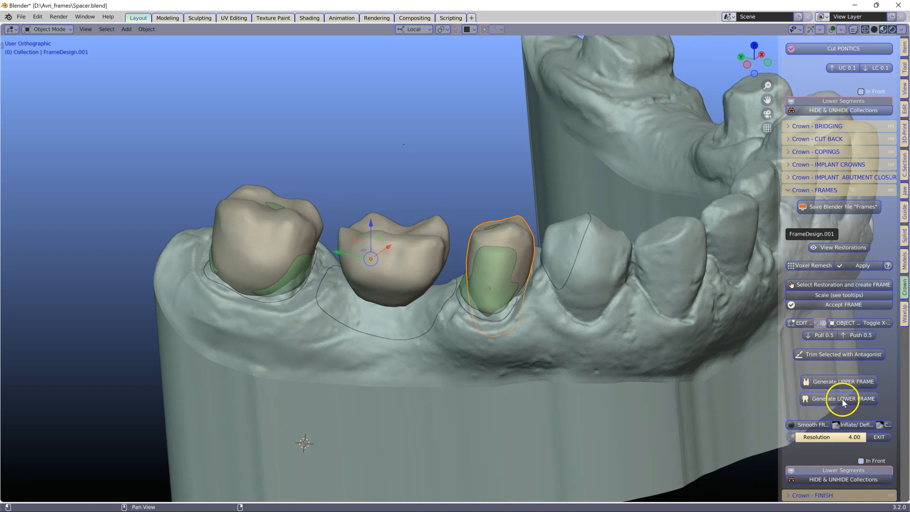
pyautogui.keyDown('shift'); pyautogui.click(290, 236); pyautogui.keyUp('shift')
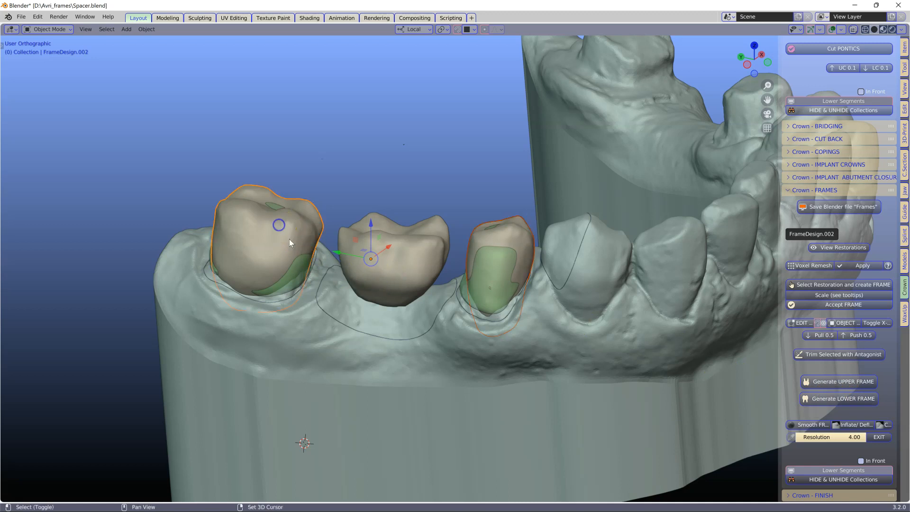
pyautogui.click(848, 398)
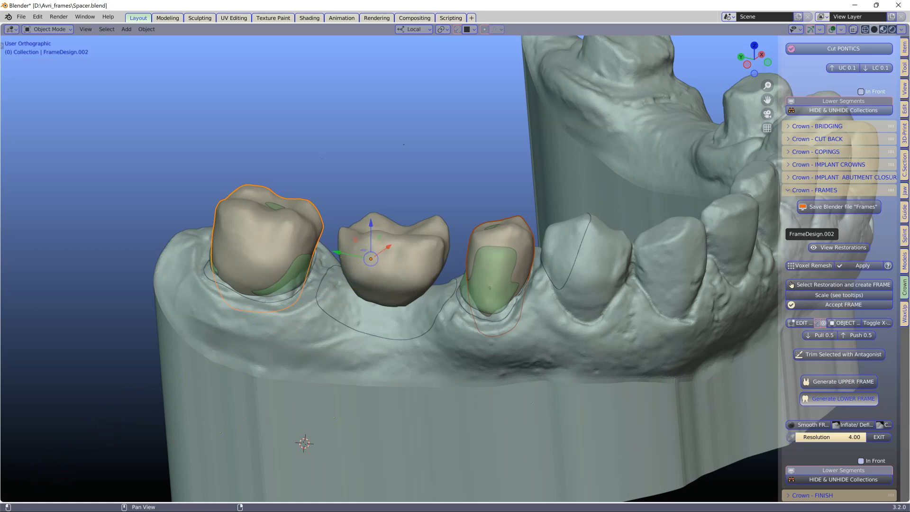
# Smooth the borders of the two generated abutment frames with the Simplify sculpt brush and exit sculpting.
pyautogui.moveTo(490, 346)
pyautogui.mouseDown(button='middle')
pyautogui.moveTo(481, 317)
pyautogui.moveTo(491, 290)
pyautogui.moveTo(486, 335)
pyautogui.mouseUp(button='middle')
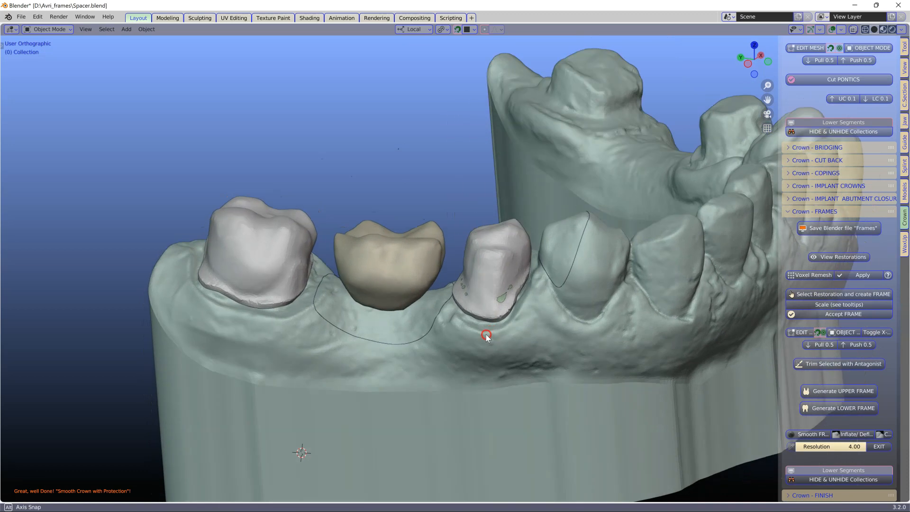
pyautogui.click(265, 263)
pyautogui.keyDown('shift'); pyautogui.click(495, 283); pyautogui.keyUp('shift')
pyautogui.scroll(-3, 820, 394)
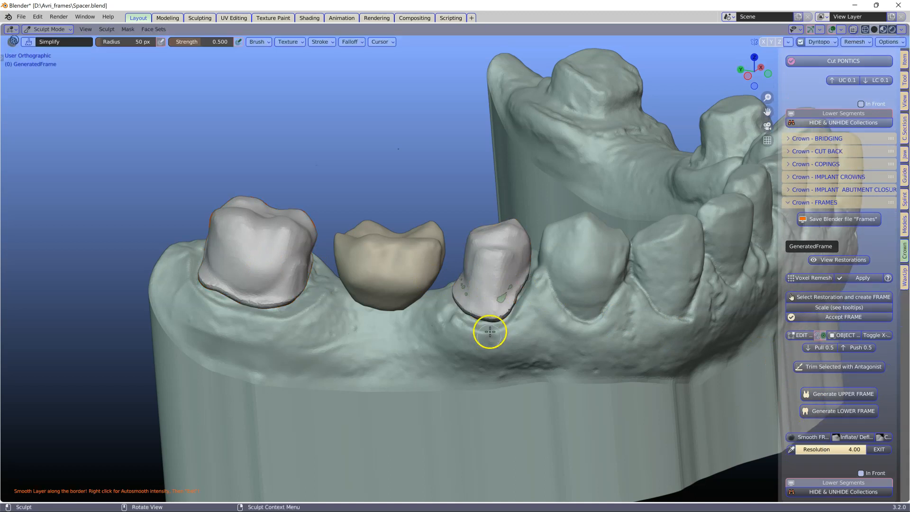
pyautogui.scroll(-2, 526, 271)
pyautogui.moveTo(502, 285); pyautogui.dragTo(463, 295)
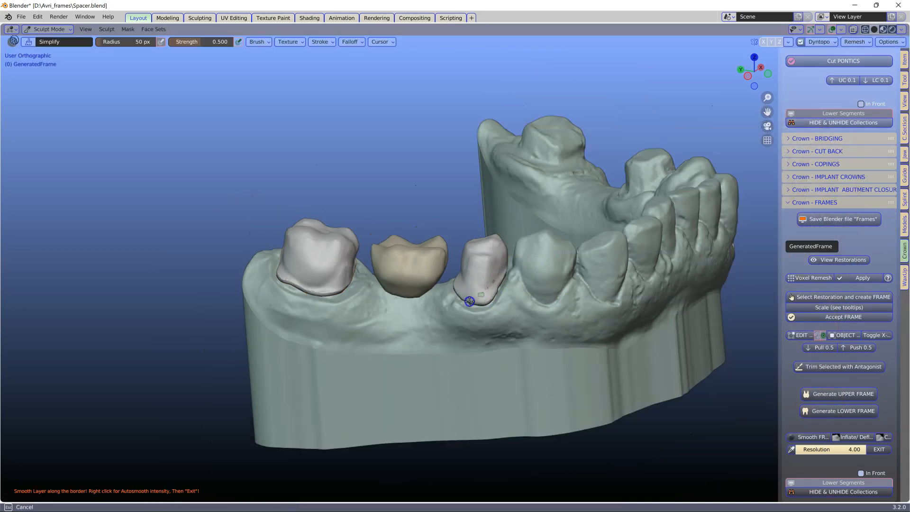
pyautogui.moveTo(281, 290); pyautogui.dragTo(306, 309, button='middle')
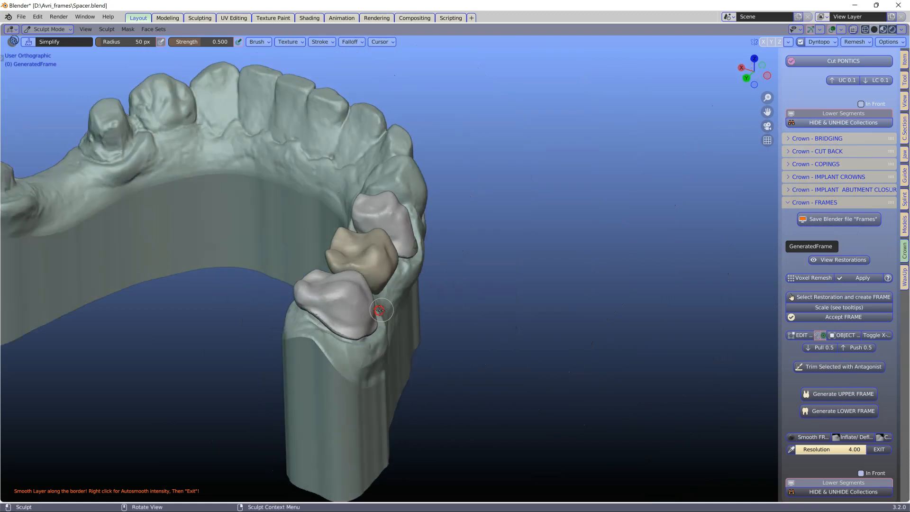
pyautogui.moveTo(409, 328); pyautogui.dragTo(375, 332, button='middle')
pyautogui.moveTo(479, 319)
pyautogui.mouseDown(button='middle')
pyautogui.moveTo(175, 325)
pyautogui.moveTo(344, 259)
pyautogui.mouseUp(button='middle')
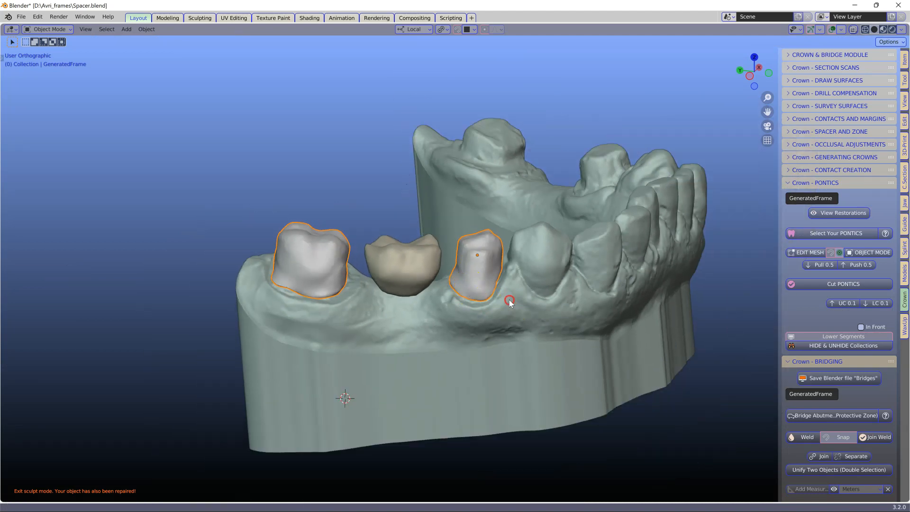
# Add the pontic to the selected abutment frames and bridge them to the collection with a protective zone.
pyautogui.moveTo(508, 302)
pyautogui.keyDown('shift'); pyautogui.mouseDown(button='middle')
pyautogui.moveTo(499, 283)
pyautogui.moveTo(491, 298)
pyautogui.mouseUp(button='middle'); pyautogui.keyUp('shift')
pyautogui.scroll(-1, 863, 377)
pyautogui.scroll(-2, 863, 377)
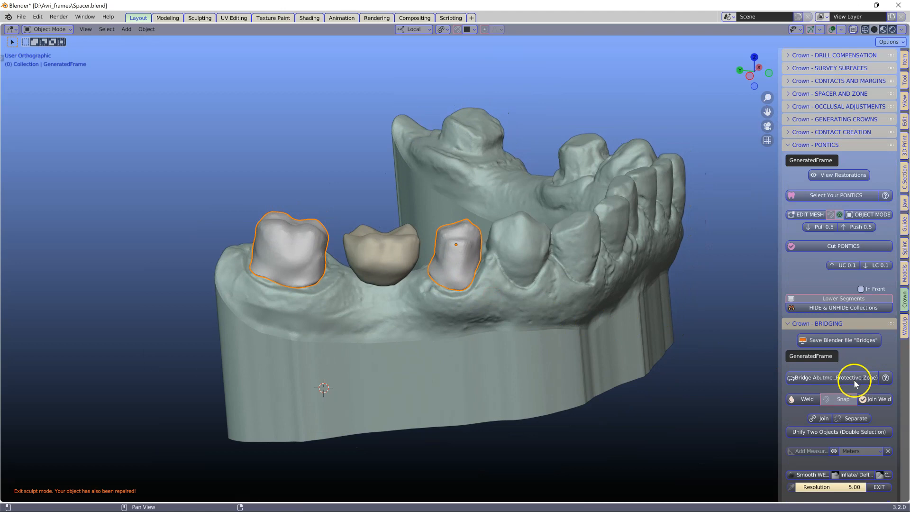
pyautogui.moveTo(780, 379); pyautogui.dragTo(681, 402)
pyautogui.click(844, 379)
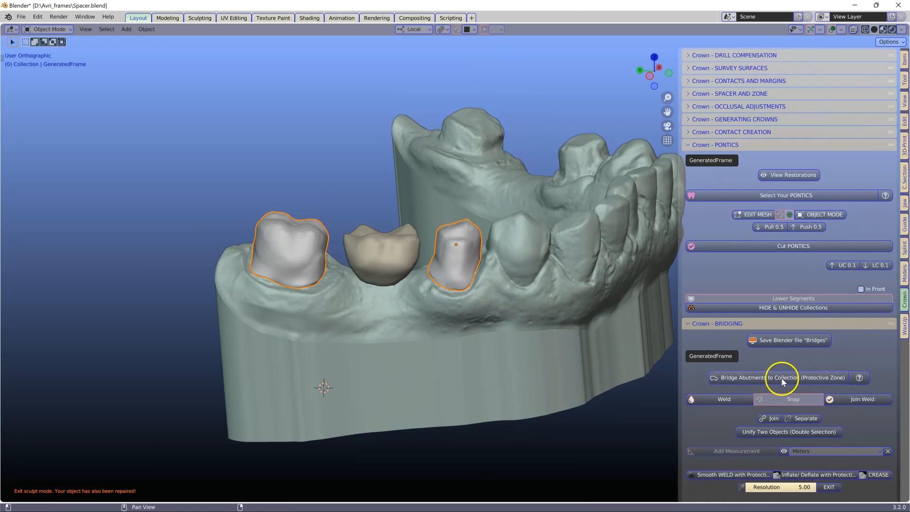
pyautogui.keyDown('shift'); pyautogui.click(382, 252); pyautogui.keyUp('shift')
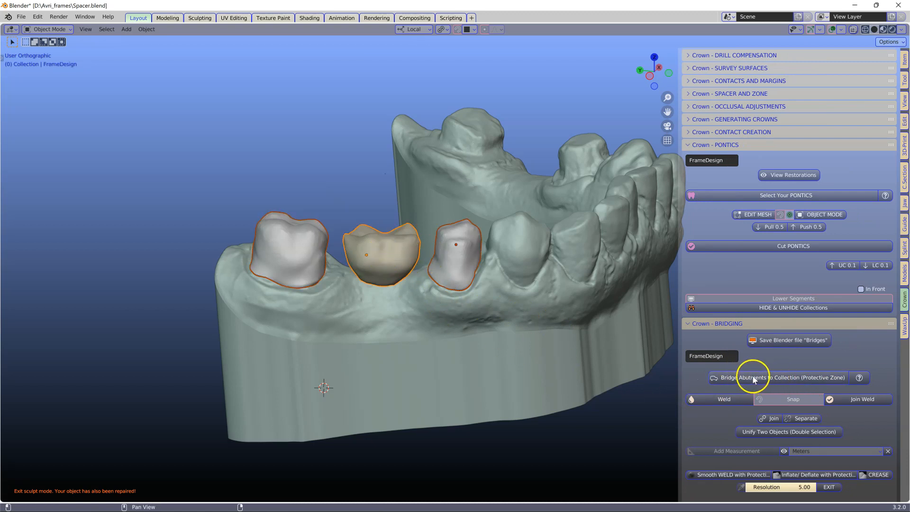
pyautogui.click(769, 379)
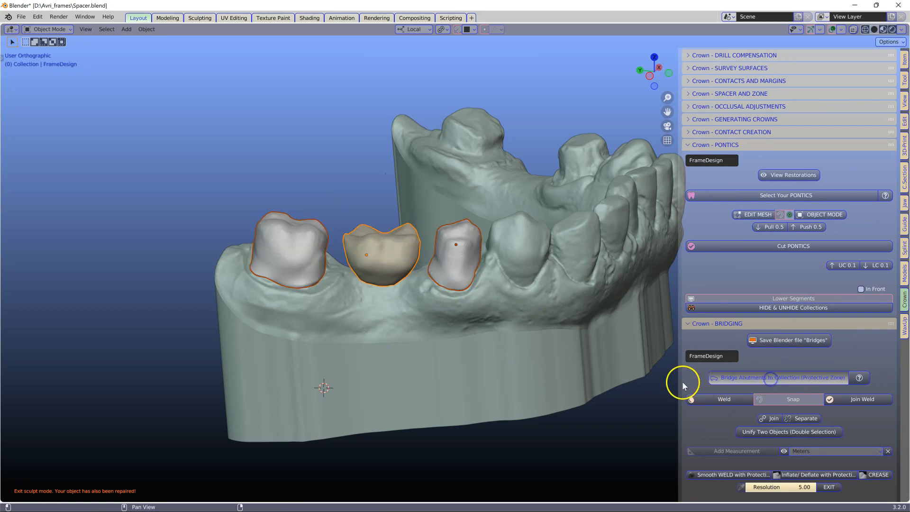
pyautogui.click(66, 449)
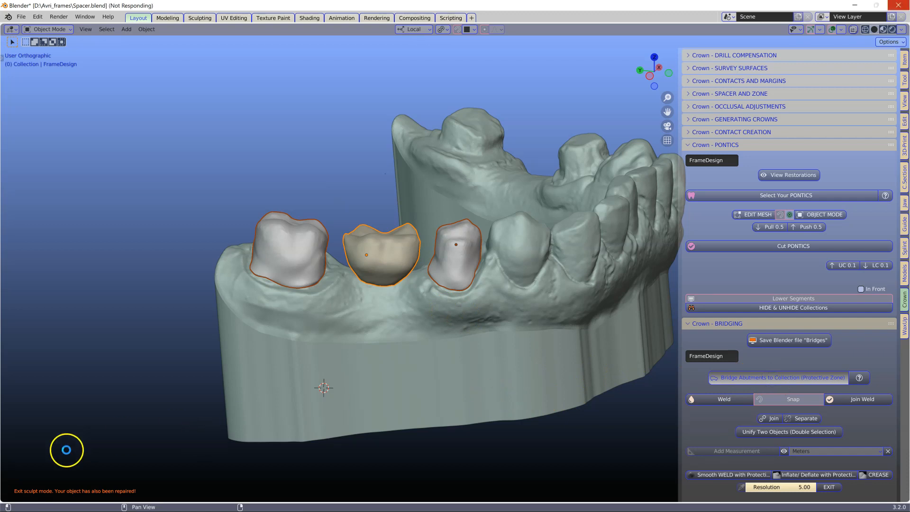
# Hide the lower segment model, inspect the bridge unit and its protective zones from several sides, and show the model again.
pyautogui.moveTo(334, 391); pyautogui.dragTo(339, 362, button='middle')
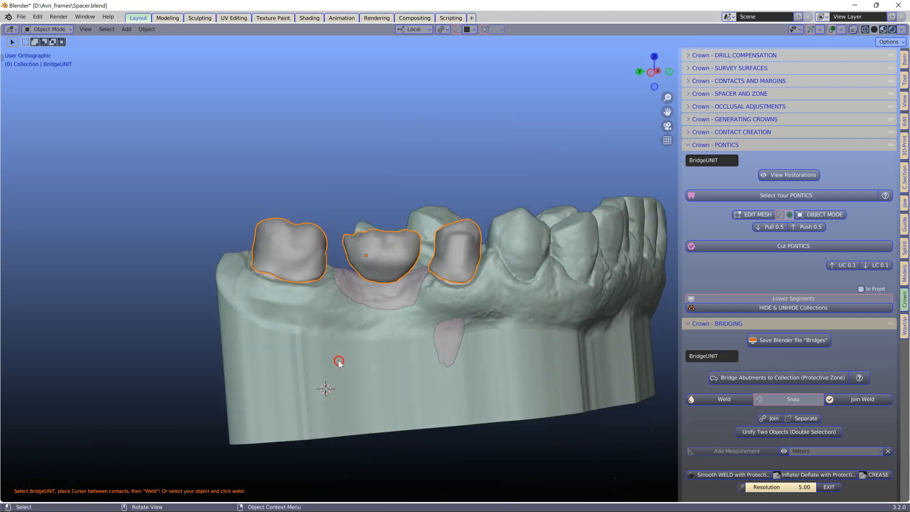
pyautogui.click(315, 398)
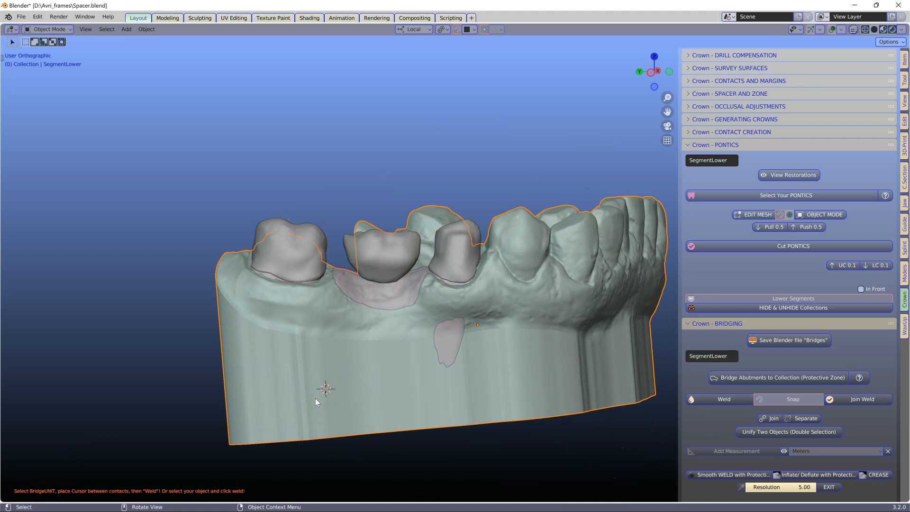
pyautogui.press('h')
pyautogui.moveTo(331, 391); pyautogui.dragTo(269, 415, button='middle')
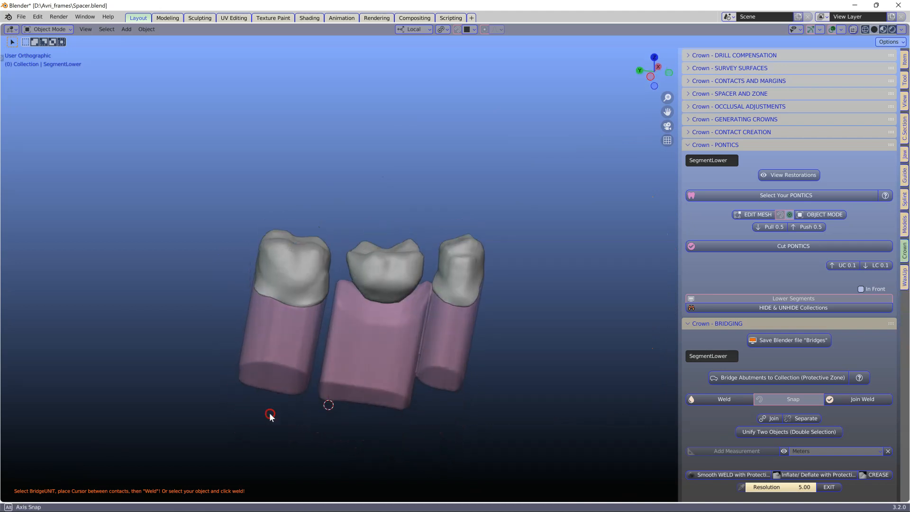
pyautogui.moveTo(264, 365); pyautogui.dragTo(433, 371, button='middle')
pyautogui.scroll(-1, 294, 380)
pyautogui.keyDown('shift'); pyautogui.moveTo(294, 380); pyautogui.dragTo(483, 377, button='middle'); pyautogui.keyUp('shift')
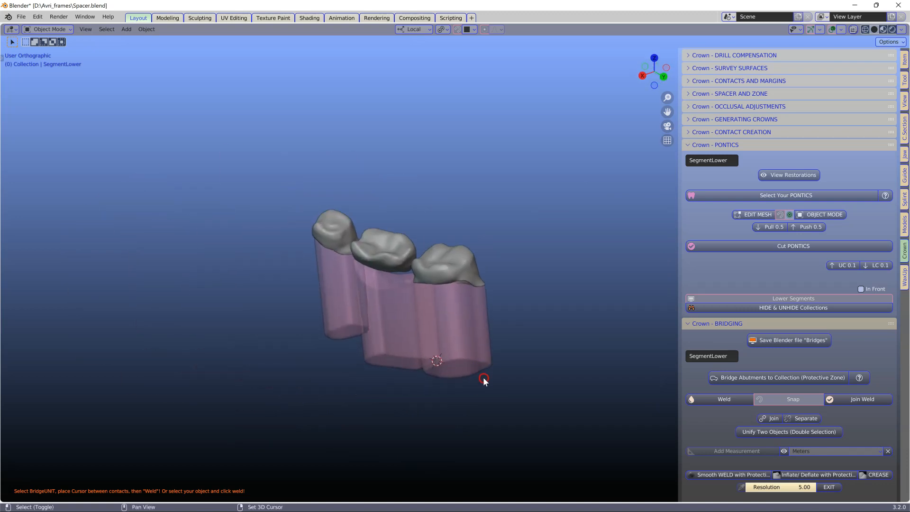
pyautogui.scroll(4, 359, 364)
pyautogui.hotkey('alt', 'h')
pyautogui.moveTo(358, 363); pyautogui.dragTo(334, 358, button='middle')
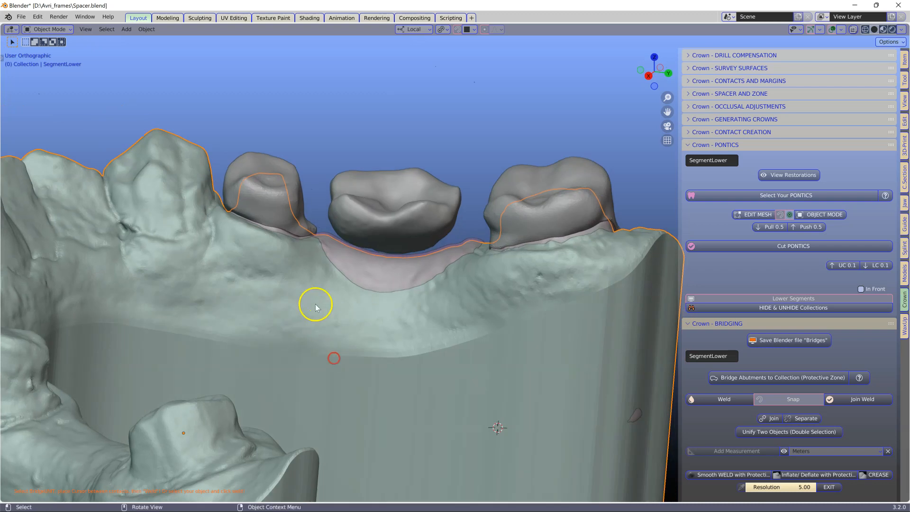
pyautogui.moveTo(429, 198); pyautogui.dragTo(338, 231, button='middle')
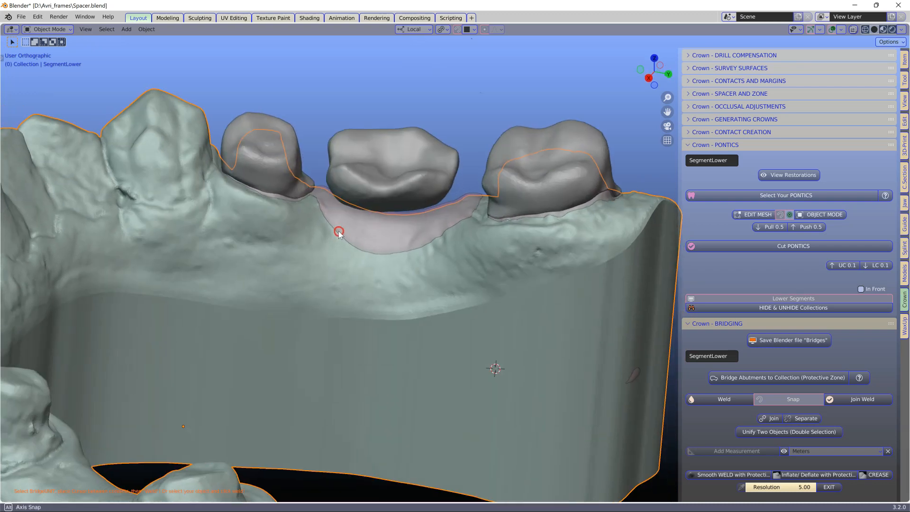
# Select the bridge unit, add a weld connector between premolar and pontic, and rotate it to span the gap.
pyautogui.click(282, 169)
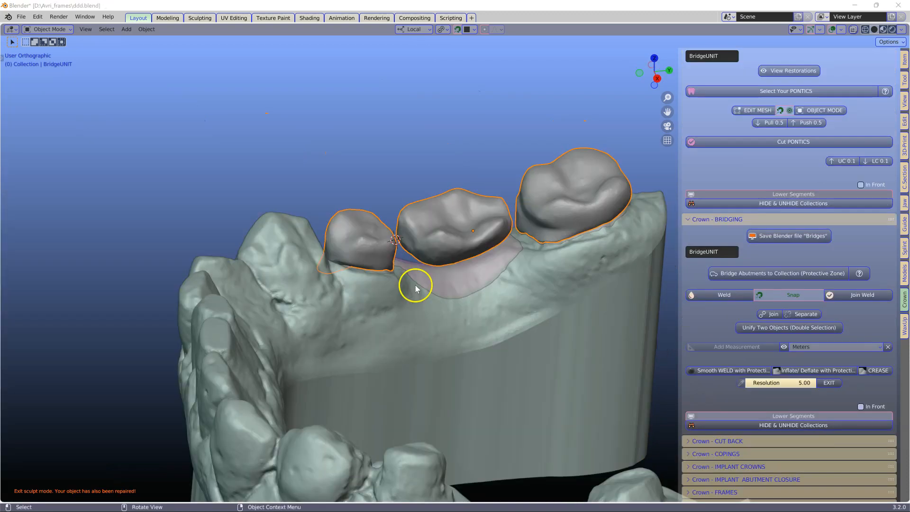
pyautogui.scroll(4, 398, 237)
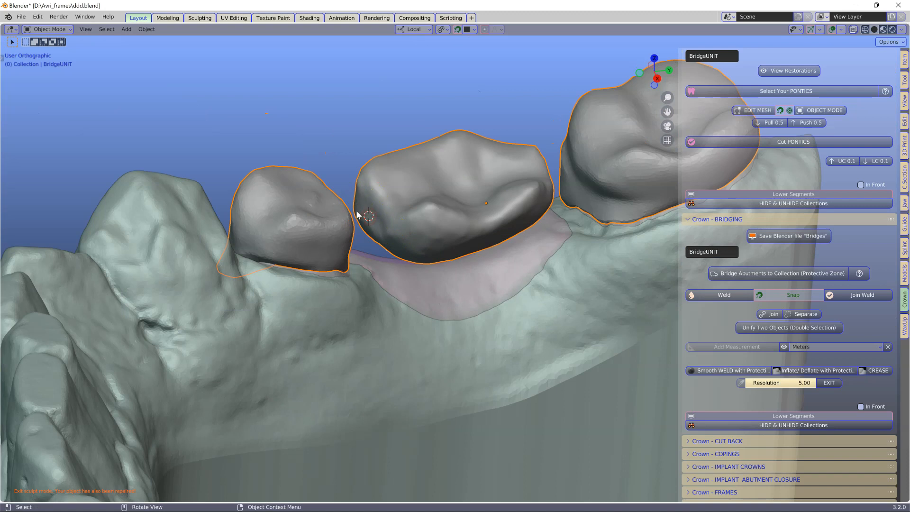
pyautogui.click(713, 295)
pyautogui.moveTo(459, 243); pyautogui.dragTo(397, 313, button='middle')
pyautogui.press('r')
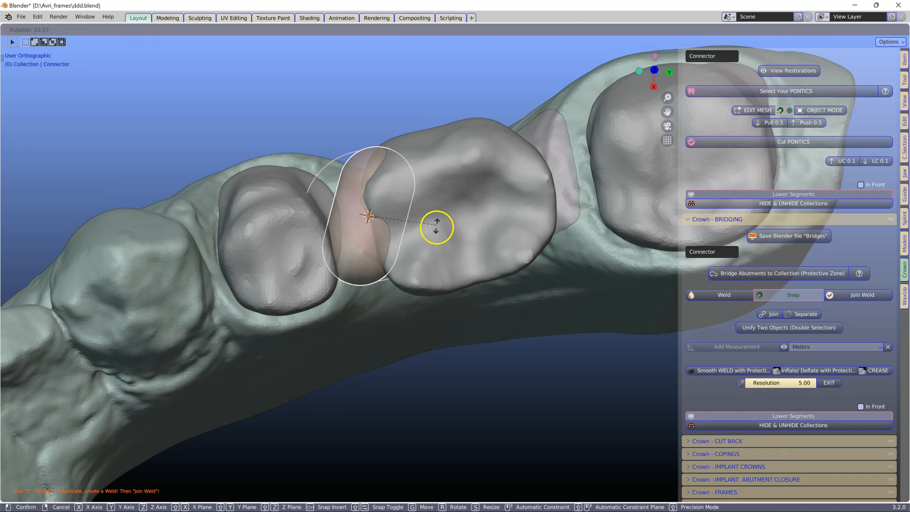
pyautogui.click(404, 314)
pyautogui.moveTo(403, 314); pyautogui.dragTo(405, 239, button='middle')
pyautogui.moveTo(395, 183); pyautogui.dragTo(382, 239, button='middle')
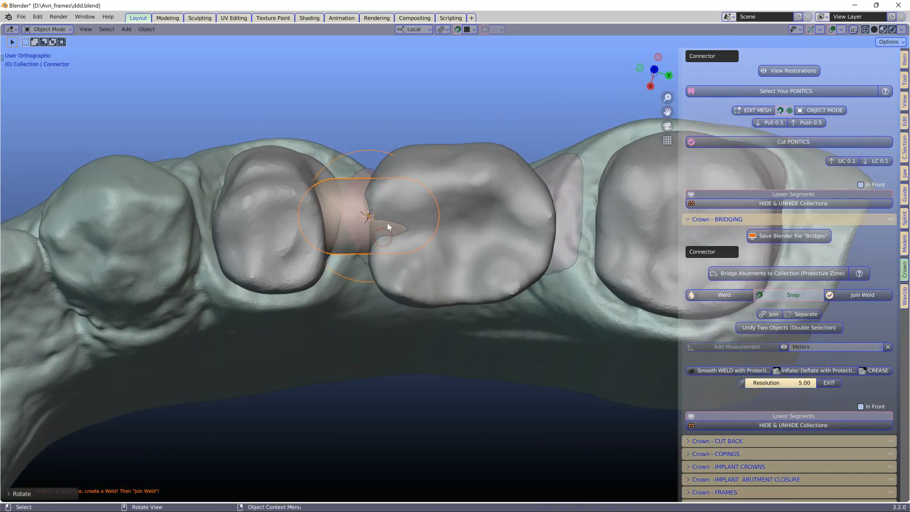
# Turn off snapping and move the connector into the middle of the gap between premolar and pontic.
pyautogui.click(458, 30)
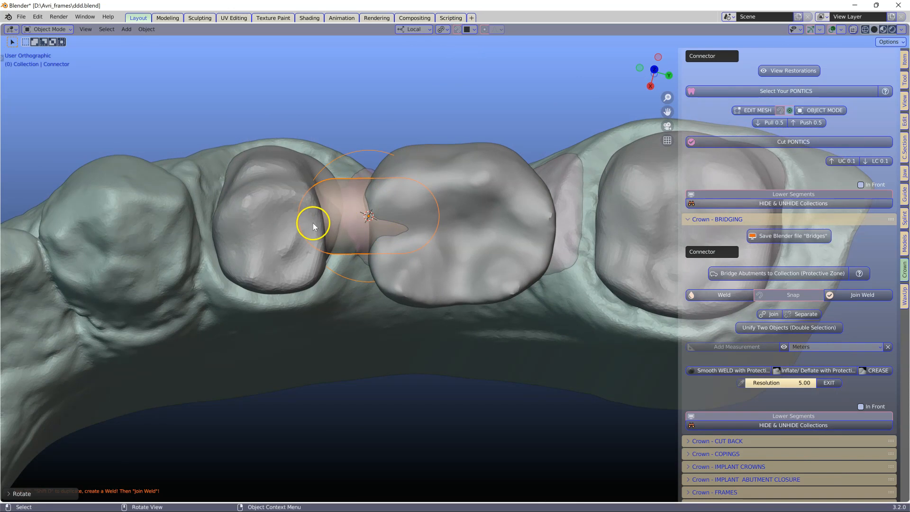
pyautogui.press('g')
pyautogui.click(338, 223)
pyautogui.moveTo(344, 239)
pyautogui.mouseDown(button='middle')
pyautogui.moveTo(346, 166)
pyautogui.moveTo(339, 233)
pyautogui.mouseUp(button='middle')
pyautogui.press('g')
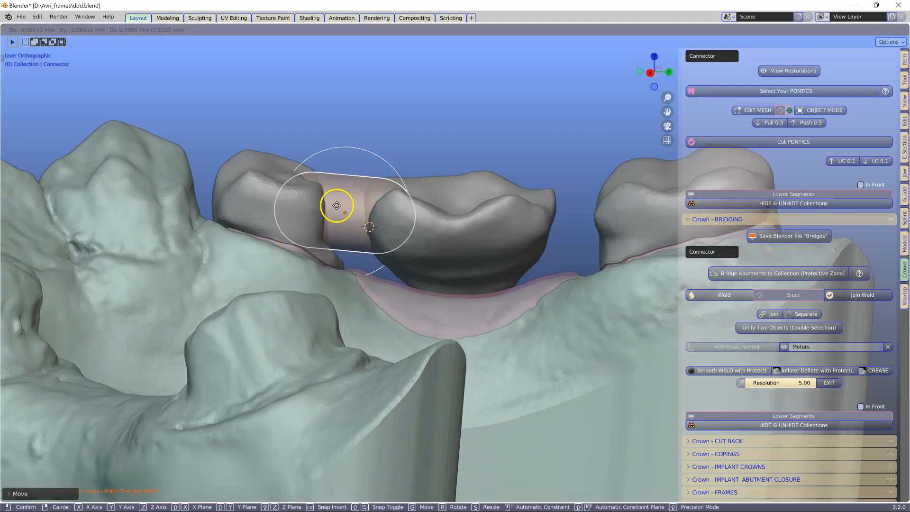
pyautogui.click(337, 206)
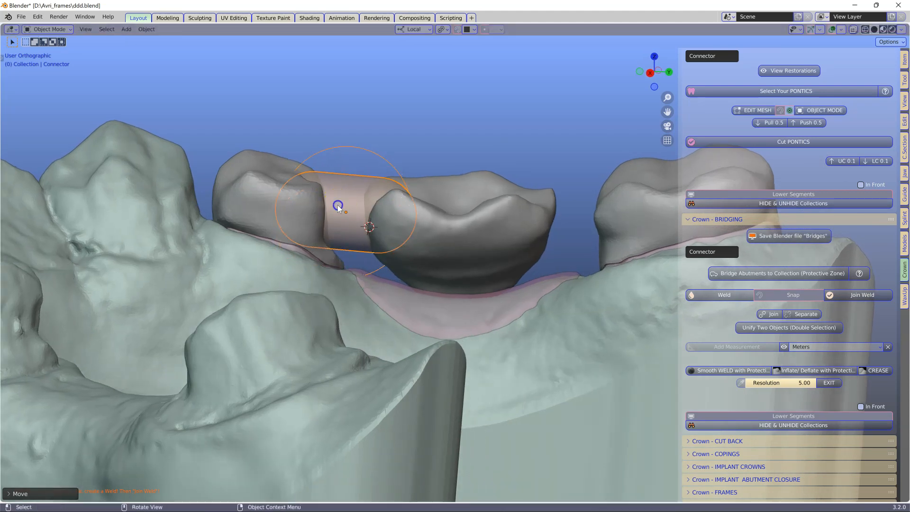
# Tilt the premolar-side connector to follow the gap and centre it on the two adjoining units.
pyautogui.press('r')
pyautogui.click(406, 226)
pyautogui.moveTo(323, 216); pyautogui.dragTo(360, 267, button='middle')
pyautogui.moveTo(351, 243); pyautogui.dragTo(352, 257)
pyautogui.keyDown('shift'); pyautogui.moveTo(353, 256); pyautogui.dragTo(289, 248, button='middle'); pyautogui.keyUp('shift')
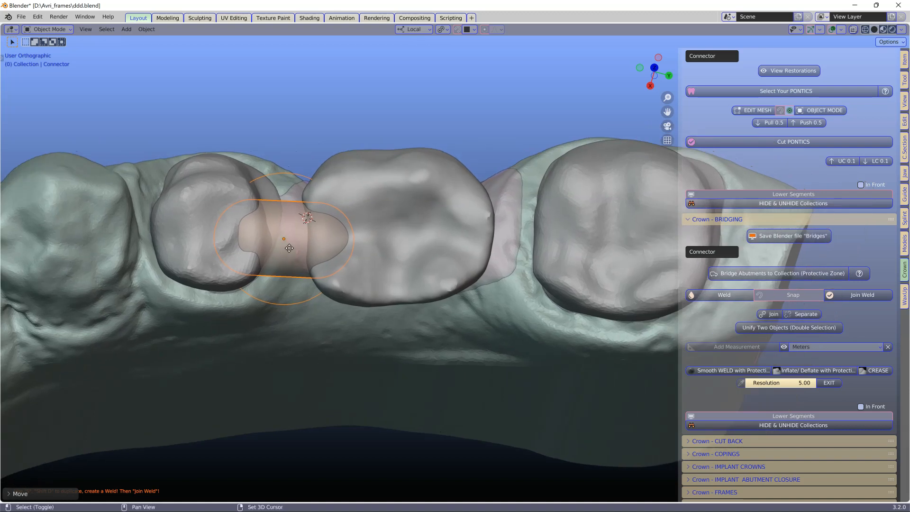
# Duplicate the connector into the gap between pontic and rear molar, aligning the copy in the occlusal view.
pyautogui.hotkey('shift', 'd')
pyautogui.click(505, 245)
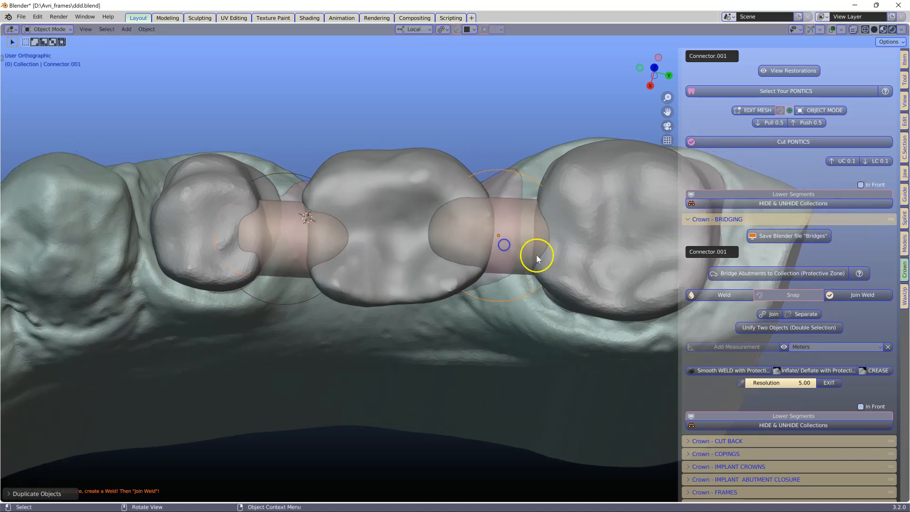
pyautogui.press('r')
pyautogui.click(589, 249)
pyautogui.press('g')
pyautogui.click(530, 246)
# Tilt the molar-side connector in the side view and lower it between the pontic and rear molar.
pyautogui.moveTo(527, 287); pyautogui.dragTo(513, 226, button='middle')
pyautogui.press('r')
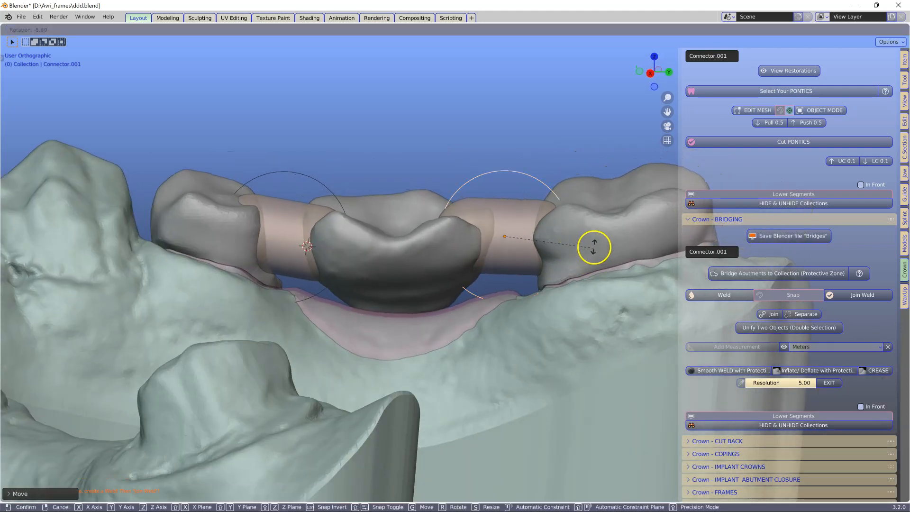
pyautogui.click(593, 244)
pyautogui.press('g')
pyautogui.click(516, 251)
pyautogui.moveTo(517, 252)
pyautogui.mouseDown(button='middle')
pyautogui.moveTo(522, 264)
pyautogui.moveTo(555, 270)
pyautogui.moveTo(517, 268)
pyautogui.moveTo(518, 308)
pyautogui.moveTo(514, 249)
pyautogui.moveTo(509, 259)
pyautogui.mouseUp(button='middle')
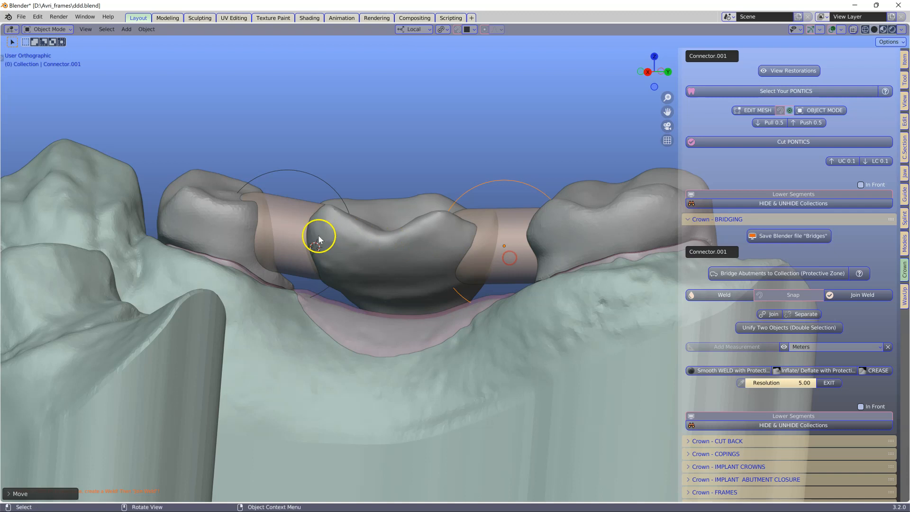
# Duplicate the molar-side connector between pontic and rear molar, leaving the copy in its original place.
pyautogui.keyDown('shift'); pyautogui.click(303, 241); pyautogui.keyUp('shift')
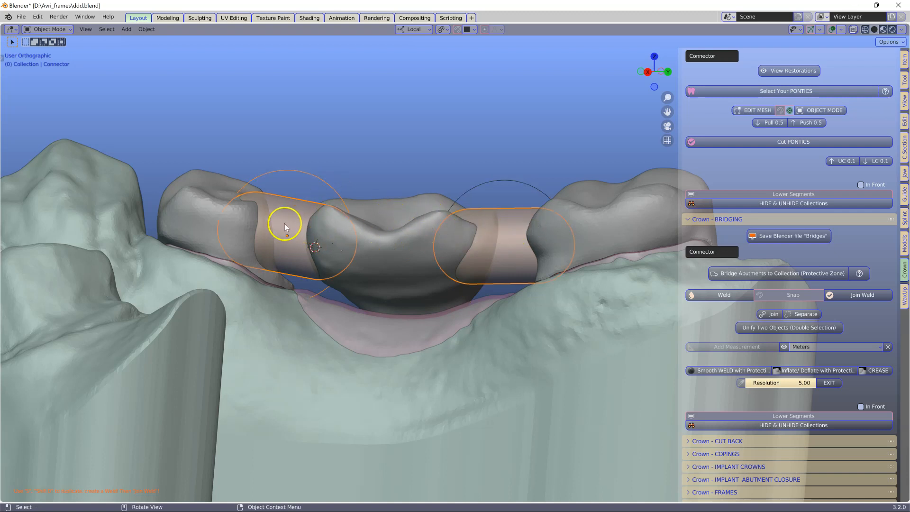
pyautogui.click(488, 180)
pyautogui.click(309, 173)
pyautogui.click(488, 179)
pyautogui.click(508, 230)
pyautogui.moveTo(510, 240); pyautogui.dragTo(529, 257, button='middle')
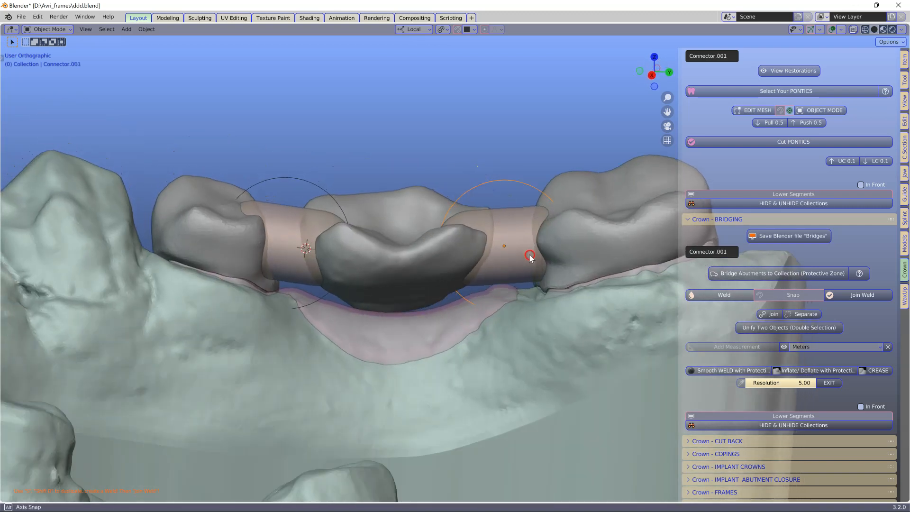
pyautogui.hotkey('shift', 'd')
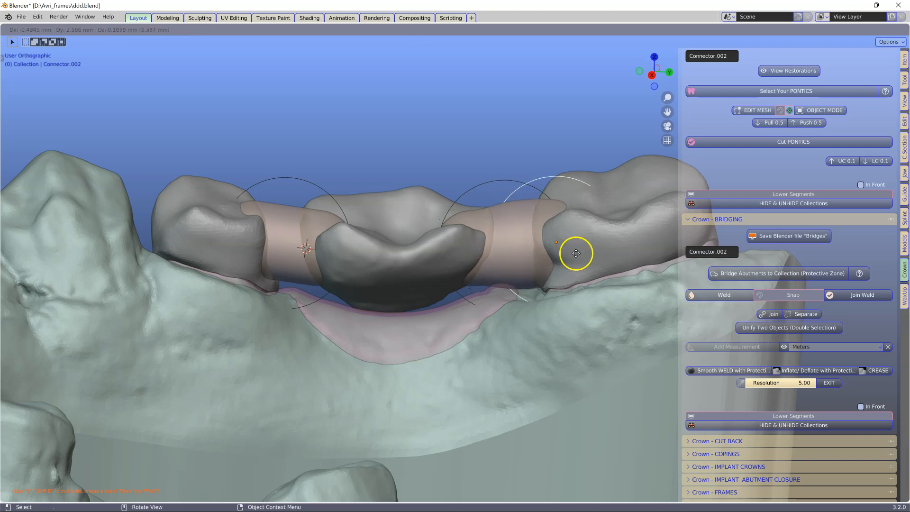
pyautogui.rightClick(538, 252)
# Turn on snapping, place the copied connector on the rear molar's lingual surface beside the gap and scale it down.
pyautogui.click(457, 30)
pyautogui.press('g')
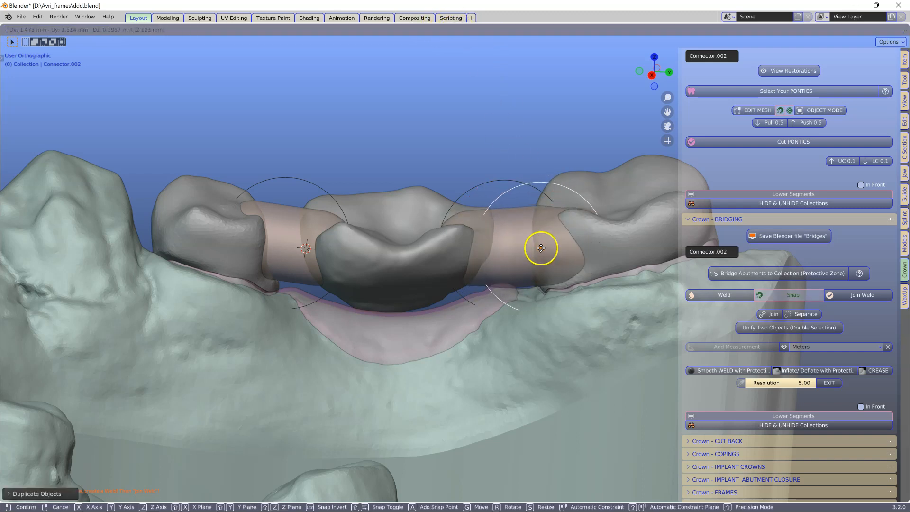
pyautogui.click(545, 245)
pyautogui.press('s')
pyautogui.click(592, 258)
# Duplicate the small connector onto the pontic's lingual surface beside the molar gap and resize it.
pyautogui.moveTo(593, 258); pyautogui.dragTo(548, 256, button='middle')
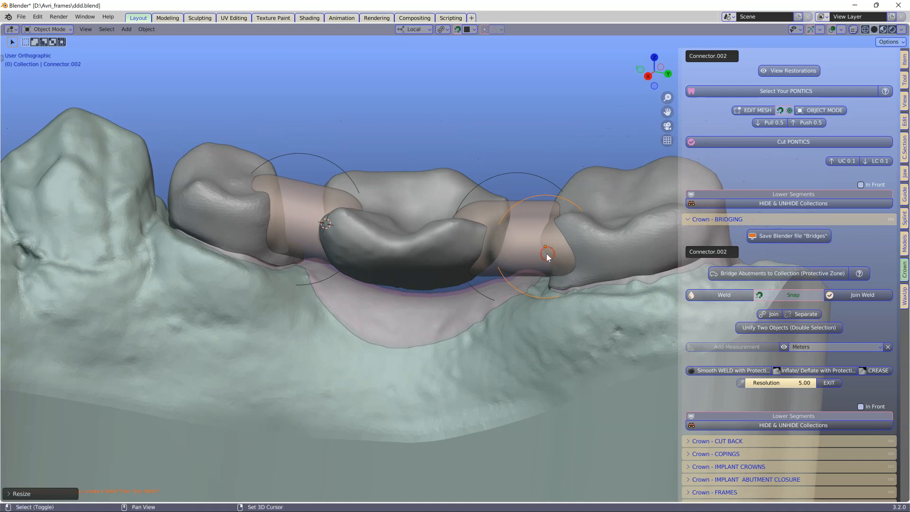
pyautogui.hotkey('shift', 'd')
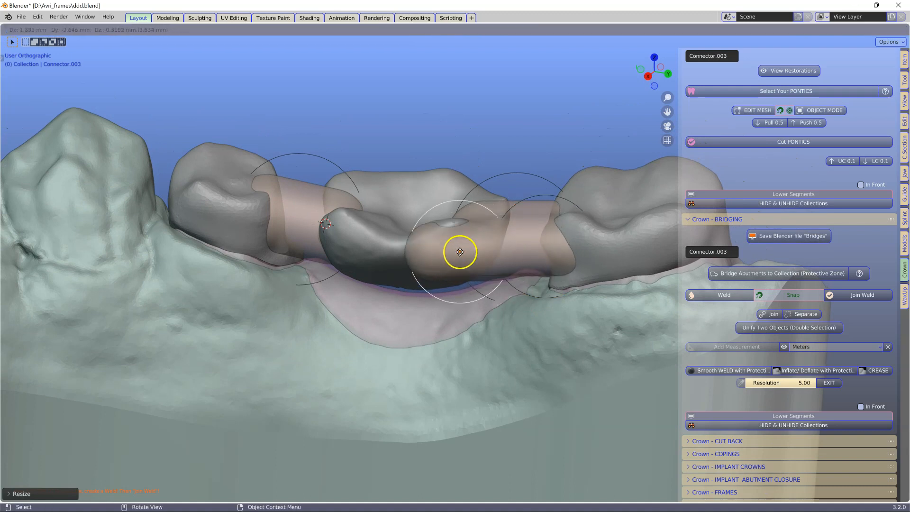
pyautogui.click(464, 261)
pyautogui.moveTo(463, 260); pyautogui.dragTo(480, 274, button='middle')
pyautogui.press('s')
pyautogui.click(528, 289)
# Scale down the lingual connector at the rear molar slightly.
pyautogui.click(539, 196)
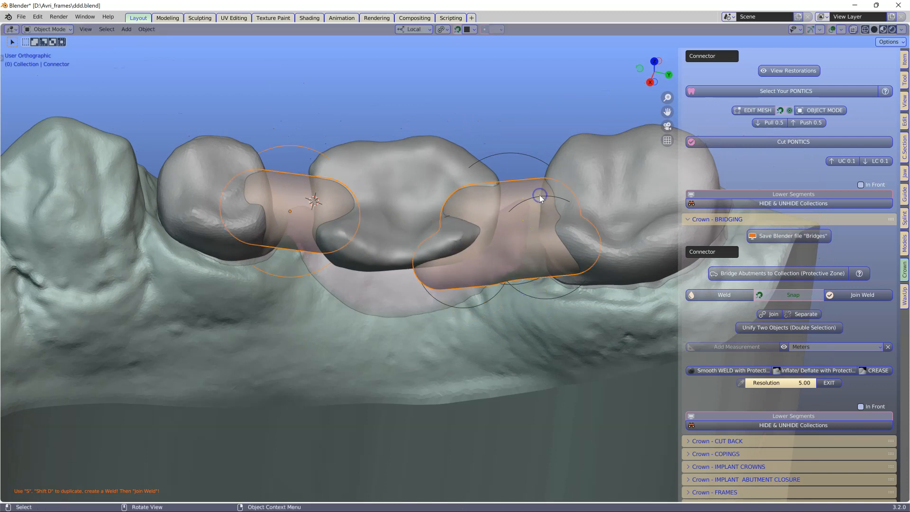
pyautogui.press('s')
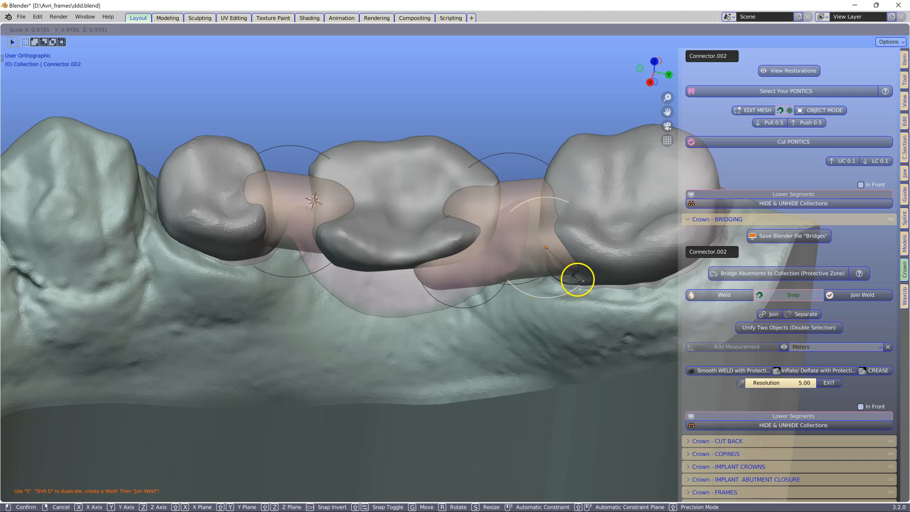
pyautogui.click(562, 268)
# Duplicate the small connector onto the pontic's lingual surface at the premolar gap, rotate it, and place another copy on the premolar.
pyautogui.moveTo(562, 268); pyautogui.dragTo(539, 213, button='middle')
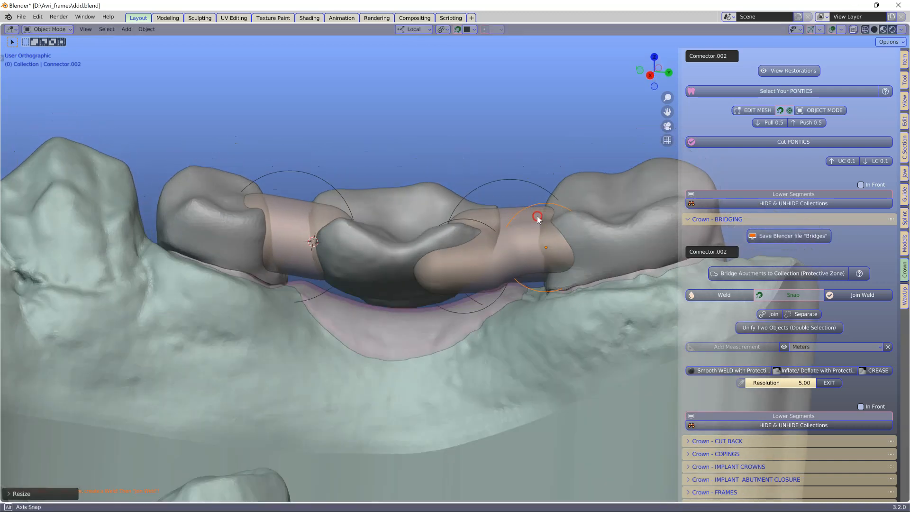
pyautogui.hotkey('shift', 'd')
pyautogui.click(327, 250)
pyautogui.press('r')
pyautogui.click(342, 260)
pyautogui.hotkey('shift', 'd')
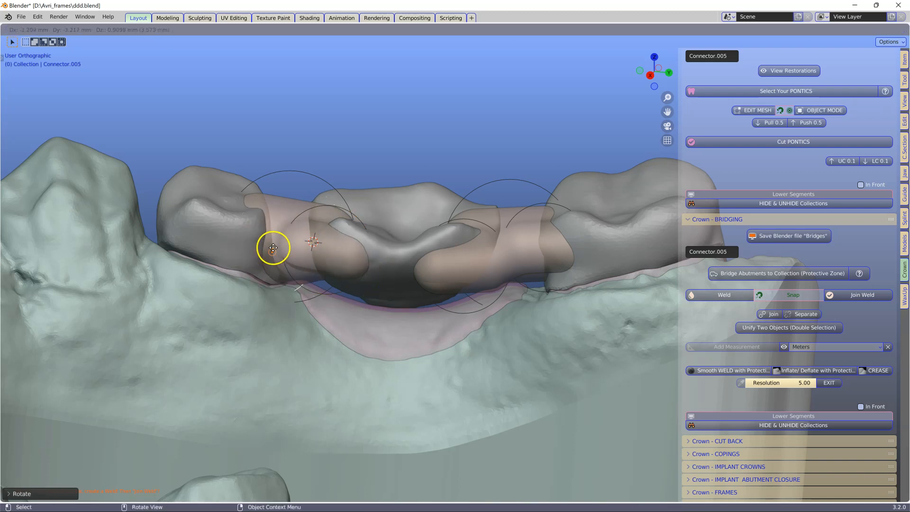
pyautogui.click(263, 246)
# Duplicate a small lingual connector farther back onto the rear molar's lingual surface.
pyautogui.moveTo(264, 247); pyautogui.dragTo(287, 324, button='middle')
pyautogui.moveTo(296, 268); pyautogui.dragTo(299, 260, button='middle')
pyautogui.moveTo(458, 268); pyautogui.dragTo(397, 237, button='middle')
pyautogui.click(391, 231)
pyautogui.hotkey('shift', 'd')
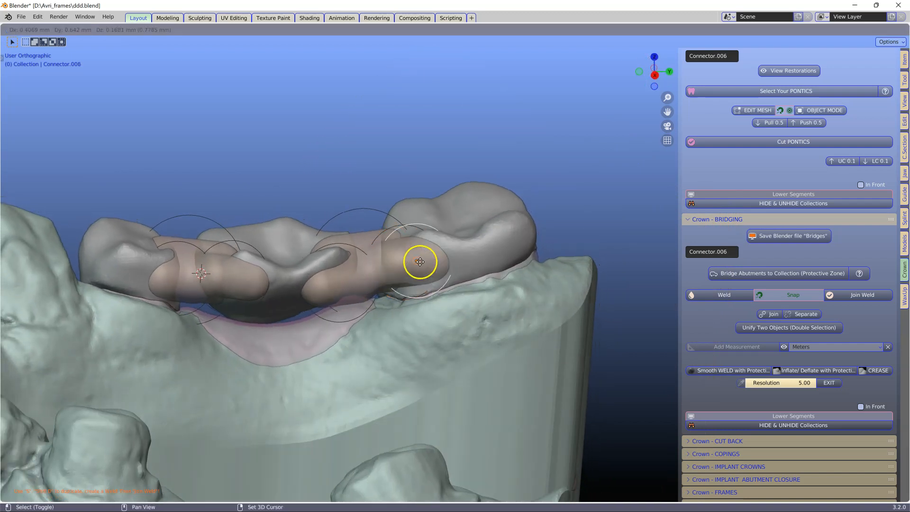
pyautogui.click(415, 266)
pyautogui.moveTo(415, 266); pyautogui.dragTo(414, 310, button='middle')
# Join-weld all connectors with the premolar, pontic and molar into a single bridge.
pyautogui.click(863, 296)
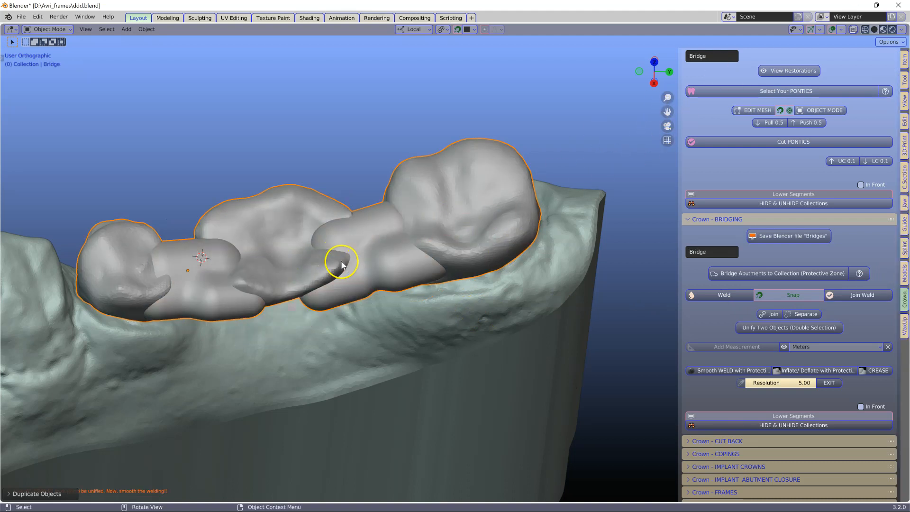
pyautogui.moveTo(391, 270); pyautogui.dragTo(393, 242, button='middle')
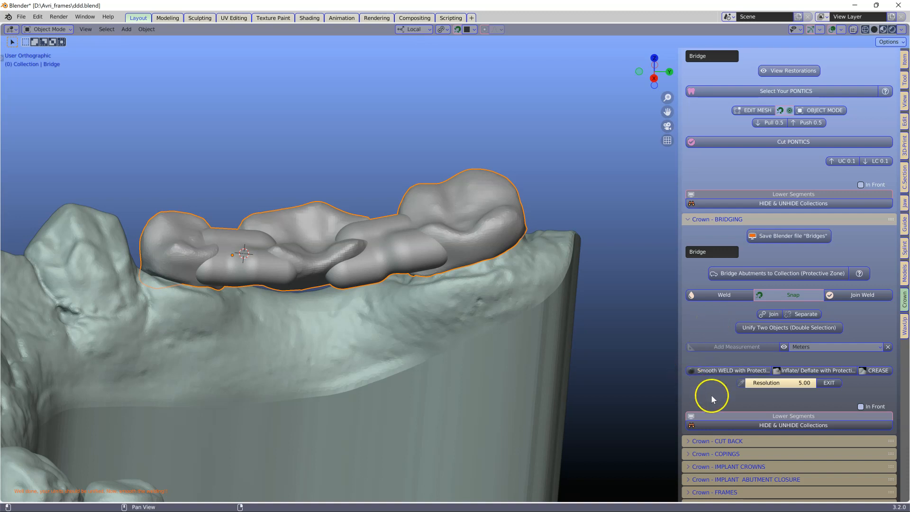
# Smooth the lingual weld areas of the bridge with the protected weld smoothing brush.
pyautogui.click(706, 373)
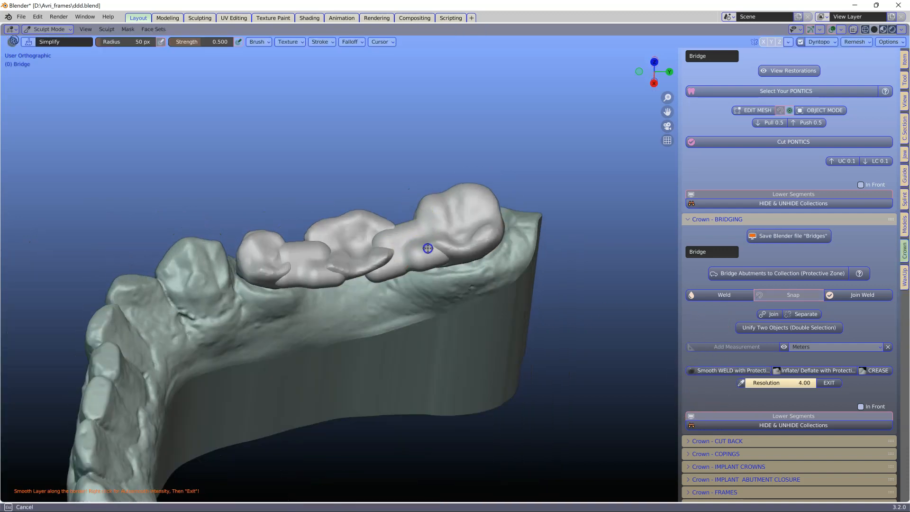
pyautogui.moveTo(401, 234); pyautogui.dragTo(390, 265)
pyautogui.moveTo(391, 265)
pyautogui.mouseDown(button='middle')
pyautogui.moveTo(394, 199)
pyautogui.moveTo(379, 213)
pyautogui.mouseUp(button='middle')
pyautogui.moveTo(379, 251); pyautogui.dragTo(353, 272)
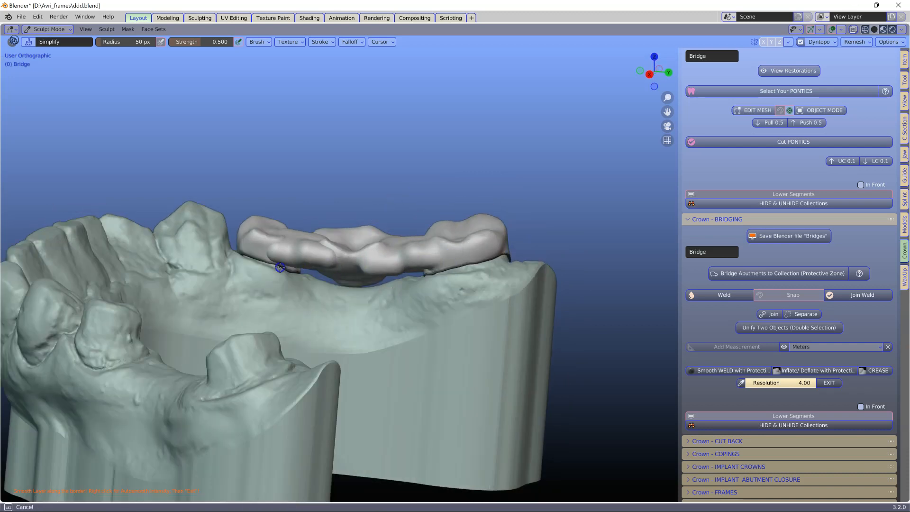
pyautogui.moveTo(314, 239)
pyautogui.mouseDown(button='middle')
pyautogui.moveTo(319, 272)
pyautogui.moveTo(324, 234)
pyautogui.mouseUp(button='middle')
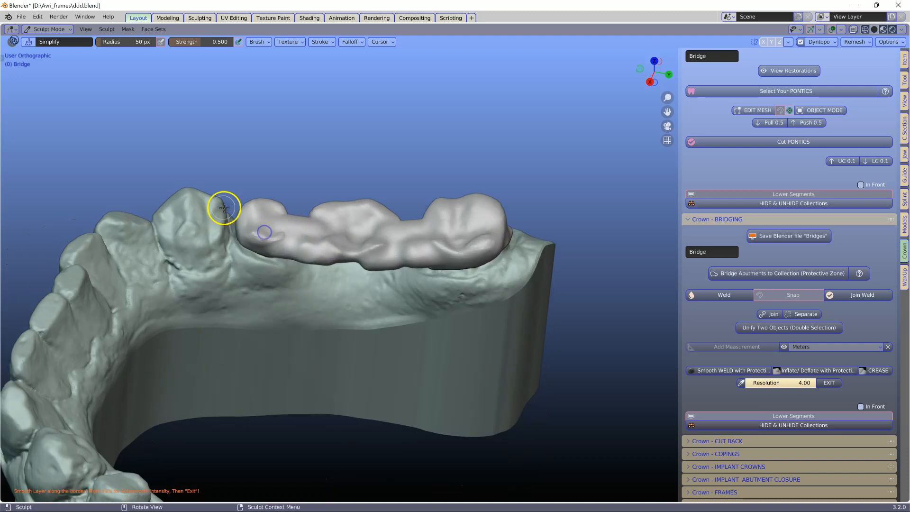
pyautogui.moveTo(218, 213); pyautogui.dragTo(261, 255, button='middle')
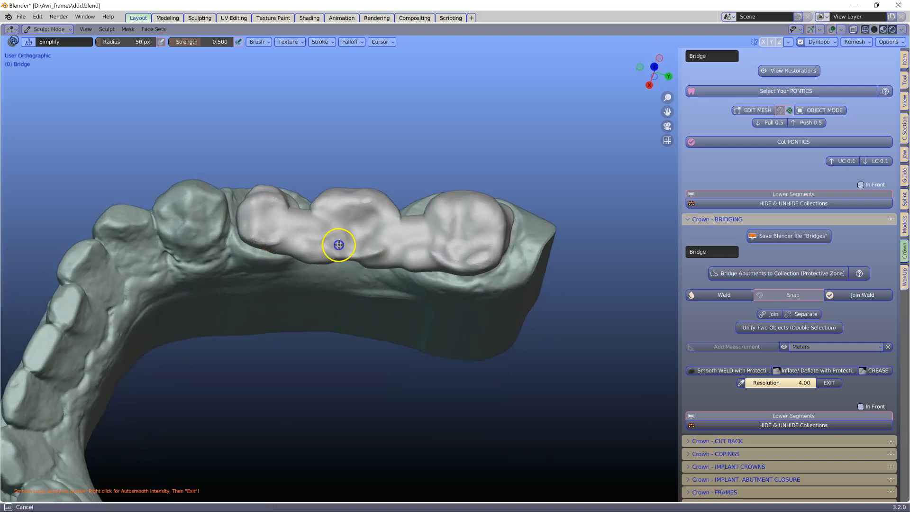
# Smooth the lingual underside of the welds along the premolar, pontic and molar from a low viewpoint.
pyautogui.moveTo(317, 258); pyautogui.dragTo(284, 217, button='middle')
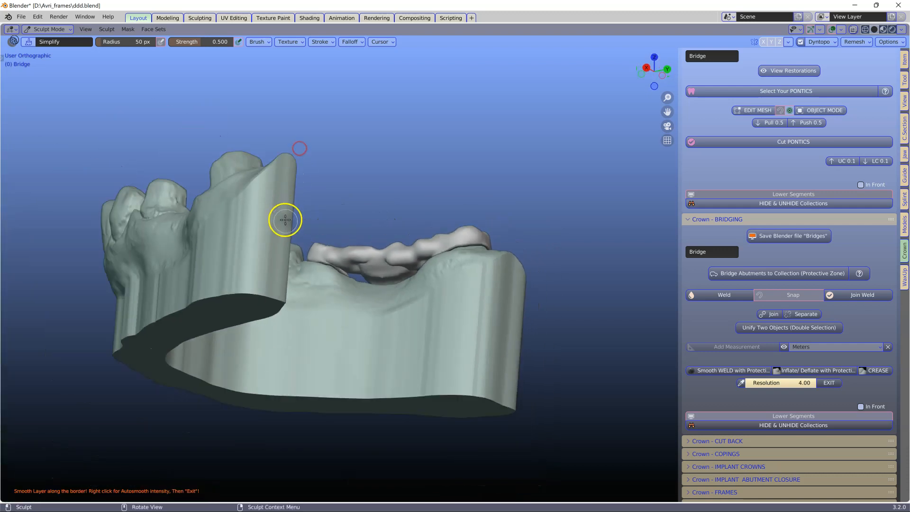
pyautogui.scroll(2, 328, 240)
pyautogui.moveTo(269, 255); pyautogui.dragTo(269, 255)
pyautogui.moveTo(365, 266); pyautogui.dragTo(415, 254, button='middle')
pyautogui.moveTo(415, 255)
pyautogui.mouseDown()
pyautogui.moveTo(397, 263)
pyautogui.moveTo(458, 253)
pyautogui.mouseUp()
# Smooth the connector transitions on the buccal side between molar, pontic and premolar, and exit the smoothing mode.
pyautogui.moveTo(458, 253); pyautogui.dragTo(315, 293, button='middle')
pyautogui.scroll(-3, 315, 293)
pyautogui.moveTo(430, 270); pyautogui.dragTo(487, 273)
pyautogui.moveTo(486, 273); pyautogui.dragTo(295, 273, button='middle')
pyautogui.scroll(3, 315, 280)
pyautogui.moveTo(213, 264); pyautogui.dragTo(198, 278)
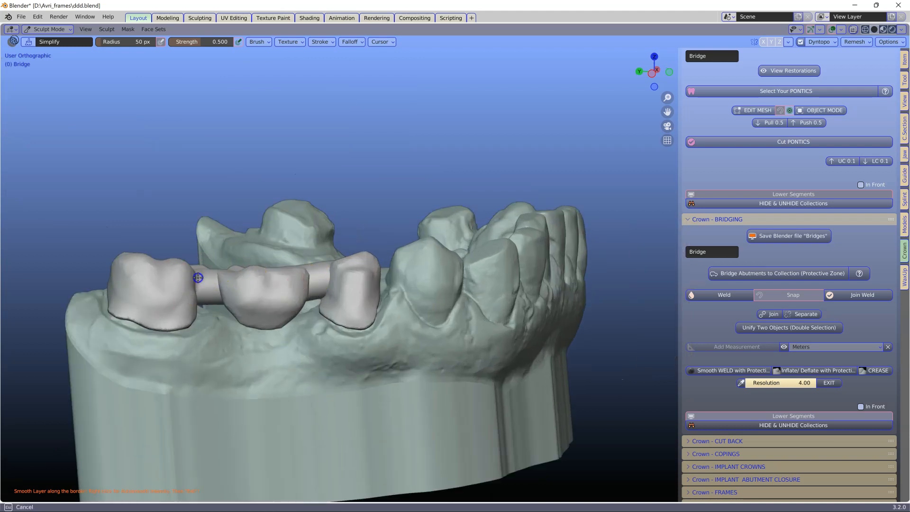
pyautogui.moveTo(197, 311); pyautogui.dragTo(221, 284)
pyautogui.moveTo(221, 284)
pyautogui.mouseDown(button='middle')
pyautogui.moveTo(205, 246)
pyautogui.moveTo(227, 311)
pyautogui.moveTo(297, 288)
pyautogui.moveTo(408, 310)
pyautogui.mouseUp(button='middle')
pyautogui.moveTo(308, 299); pyautogui.dragTo(293, 274)
pyautogui.moveTo(292, 273)
pyautogui.mouseDown(button='middle')
pyautogui.moveTo(230, 369)
pyautogui.moveTo(311, 266)
pyautogui.moveTo(377, 230)
pyautogui.mouseUp(button='middle')
pyautogui.click(829, 382)
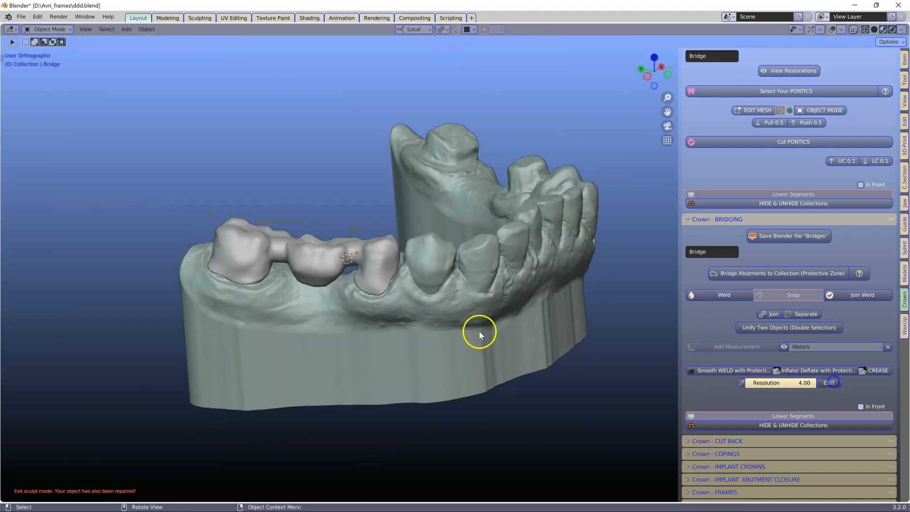